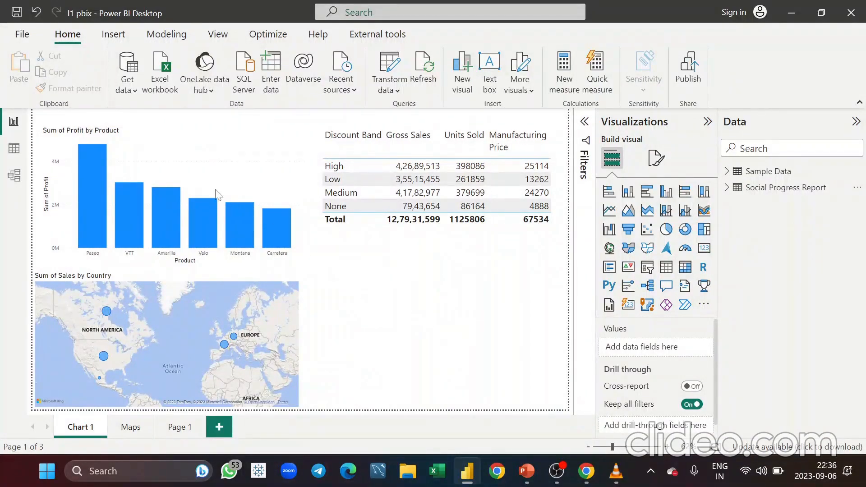
Start a new Web data connection from Get data
left_click(132, 96)
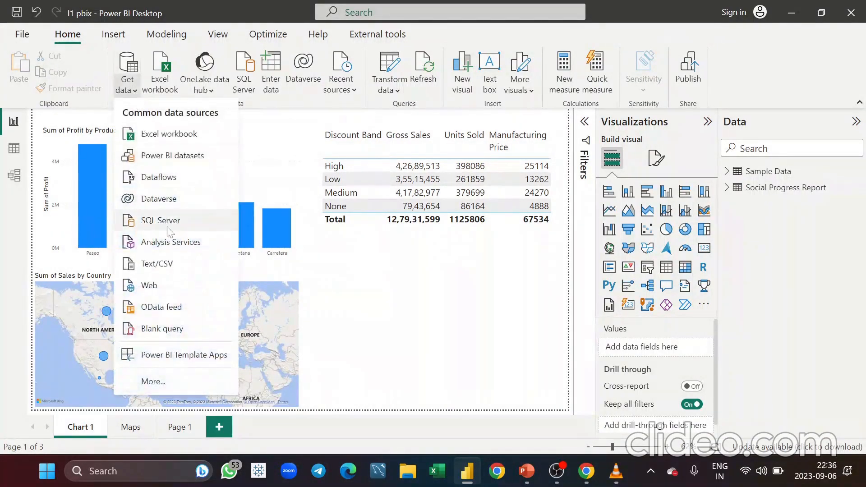
left_click(166, 283)
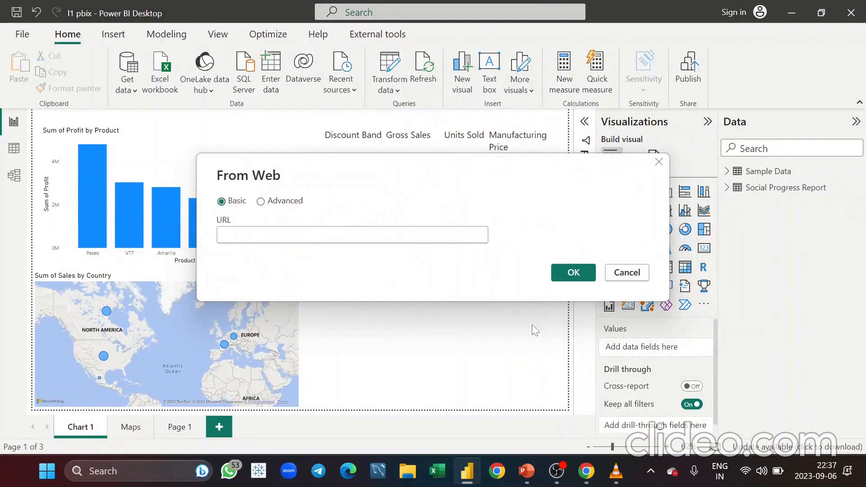
Switch to the browser, rerun the "country and continents table" search and open the wisevoter Countries by Continent 2023 page
mouse_move(587, 471)
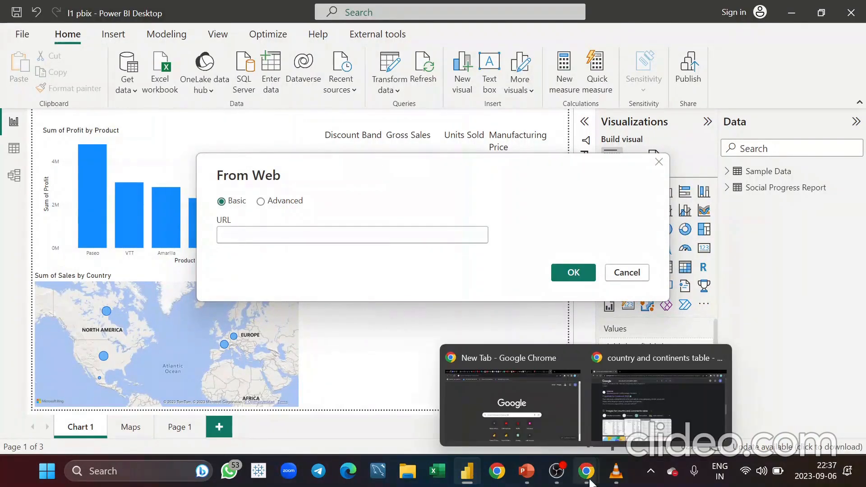
left_click(511, 380)
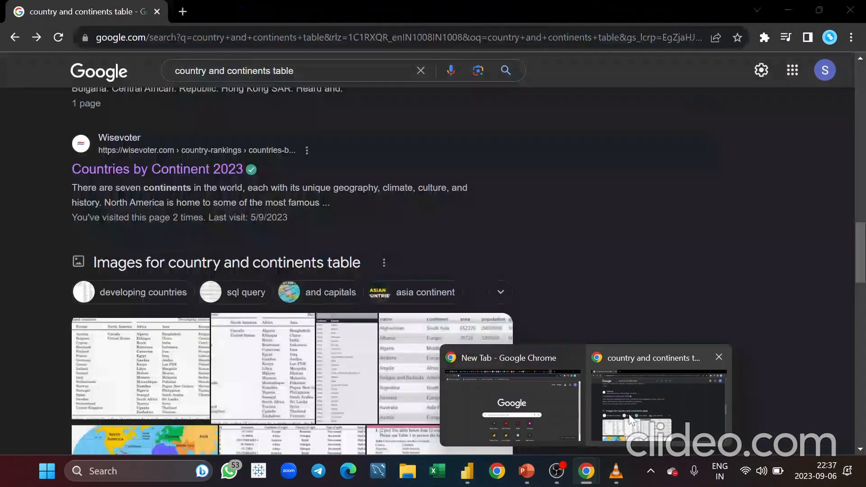
left_click(631, 420)
scroll(420, 160, "up", 10)
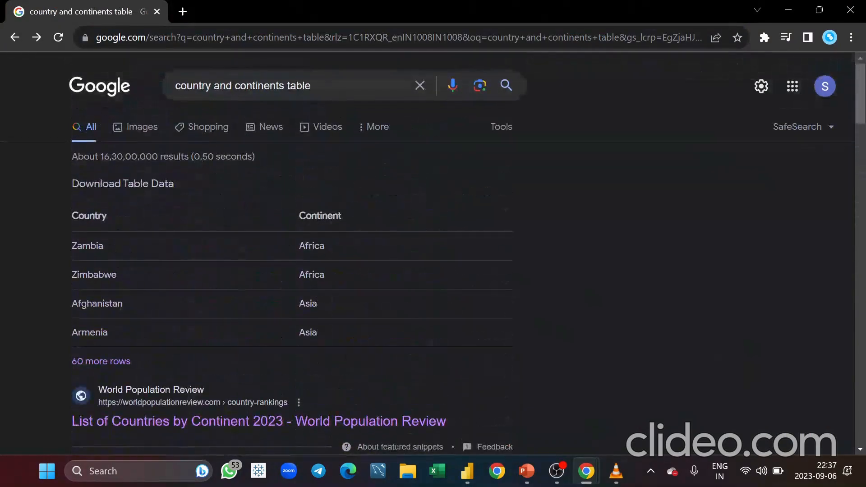
left_click(312, 86)
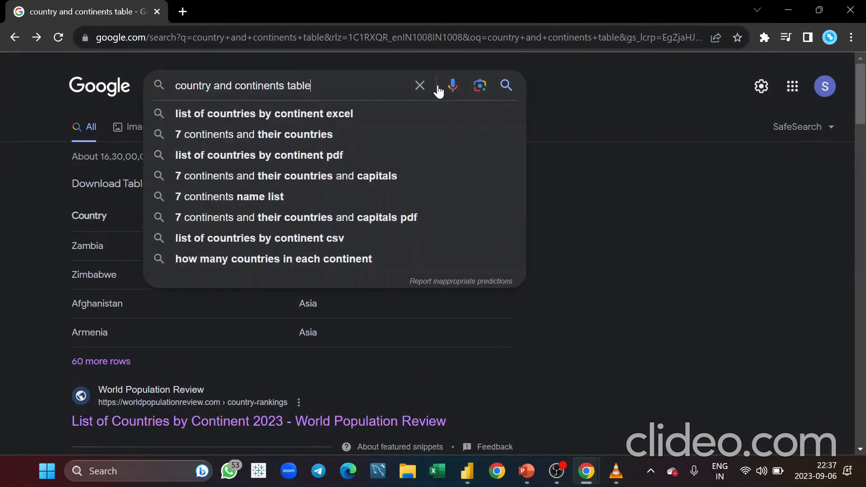
left_click(506, 85)
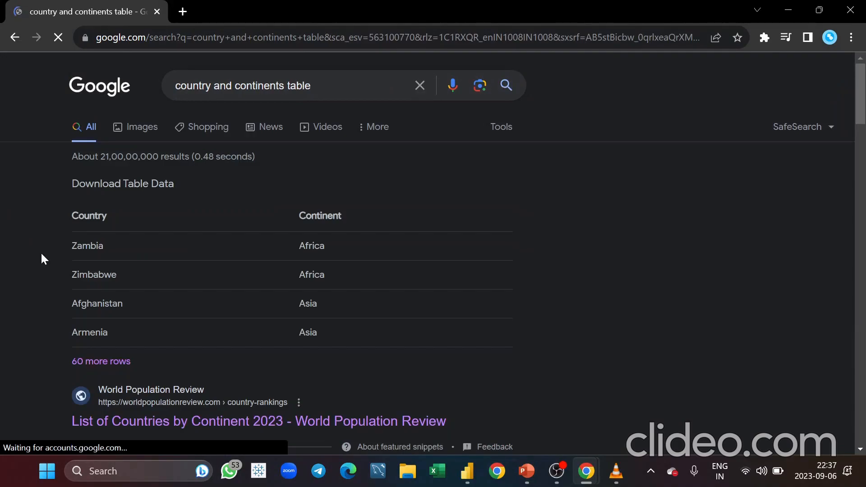
scroll(41, 256, "down", 8)
scroll(41, 257, "down", 12)
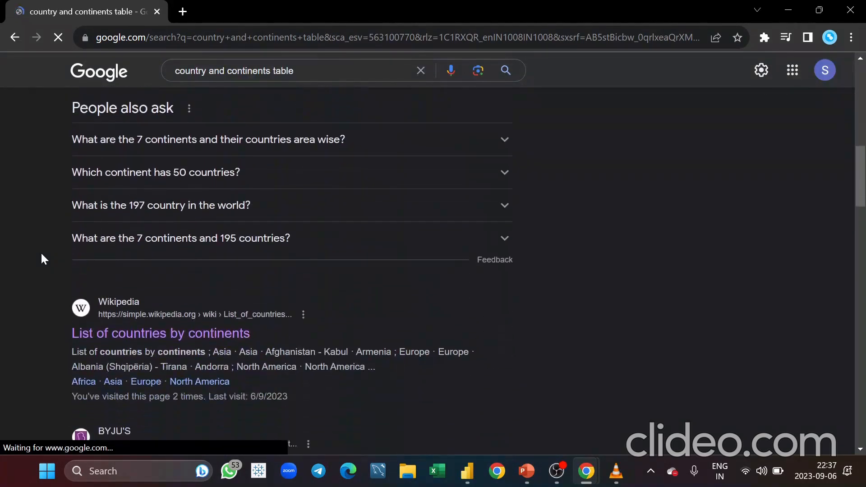
scroll(41, 255, "down", 3)
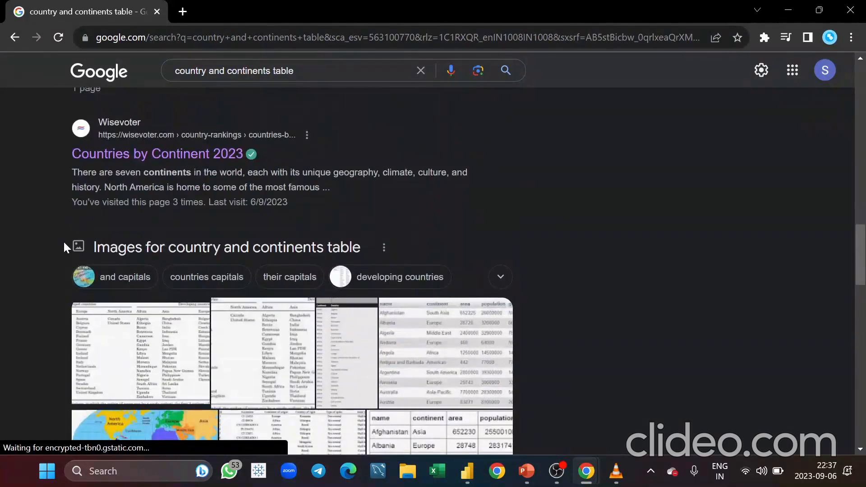
left_click(153, 157)
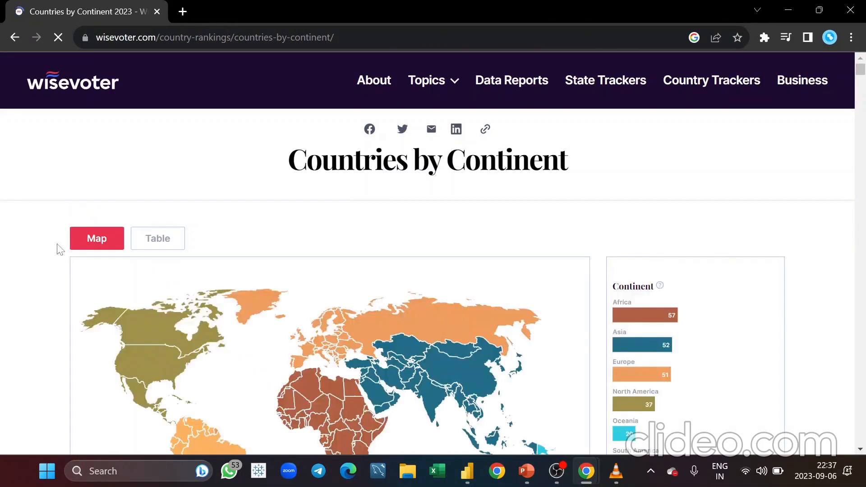
Locate the Countries by Continent table, copy the page address and return to Power BI Desktop
scroll(60, 250, "down", 10)
scroll(60, 249, "down", 20)
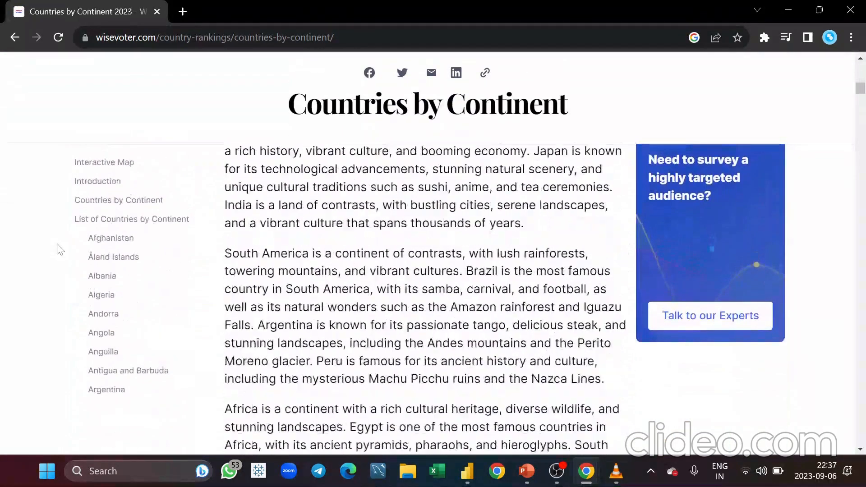
scroll(60, 250, "up", 5)
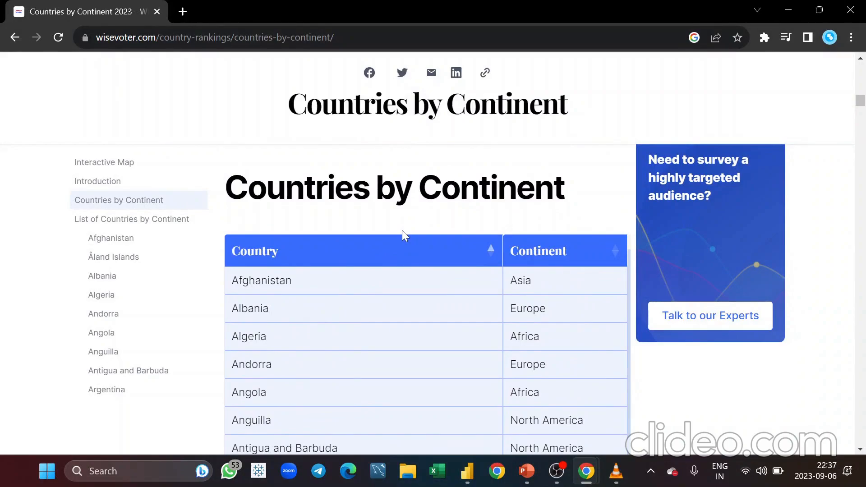
left_click(366, 38)
key("ctrl+c")
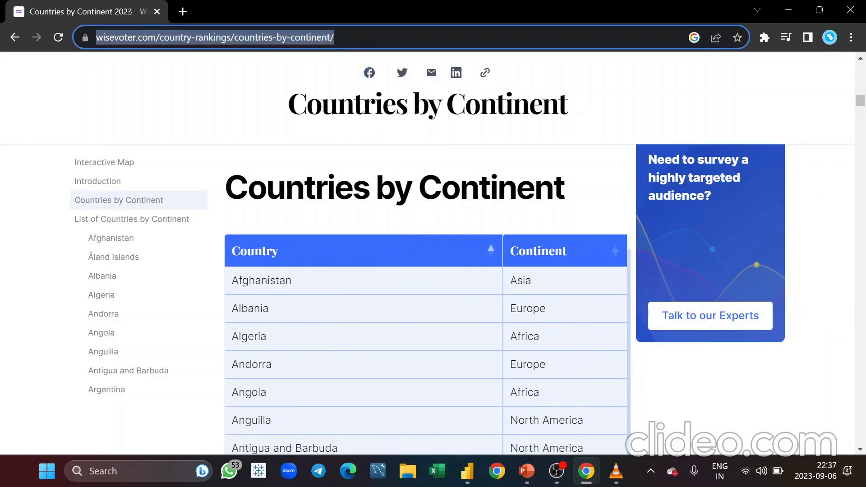
key("alt+Tab")
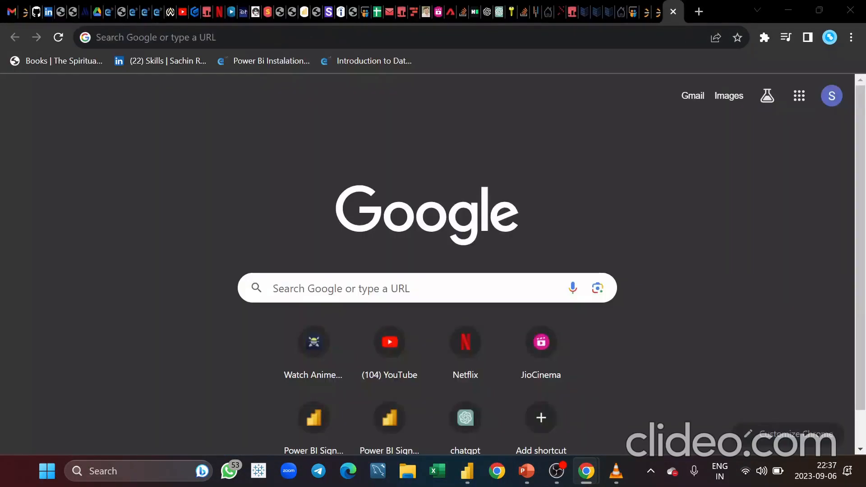
key("alt+Tab")
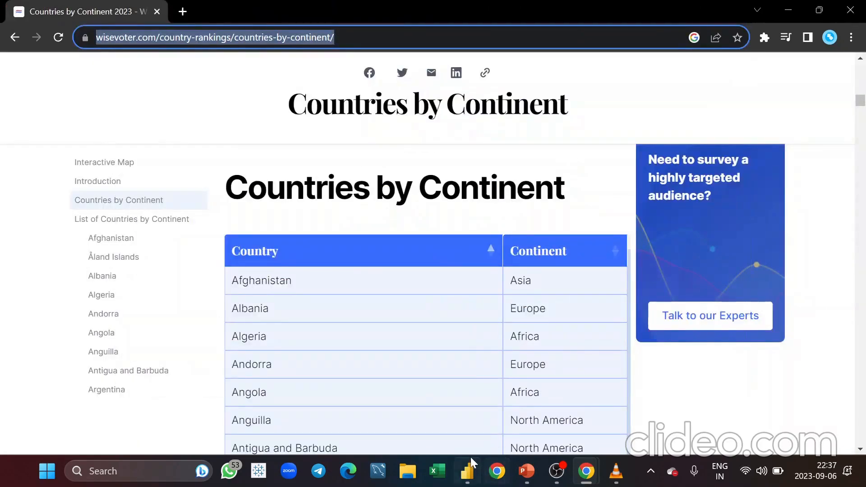
left_click(464, 406)
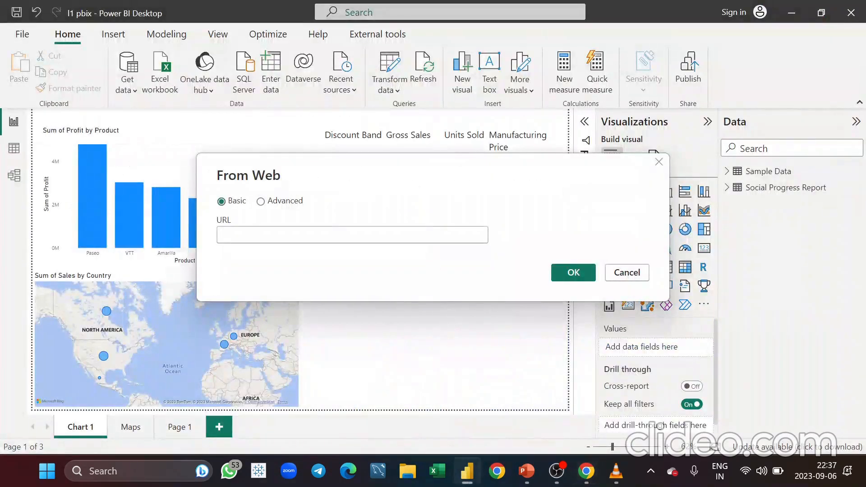
key("ctrl+v")
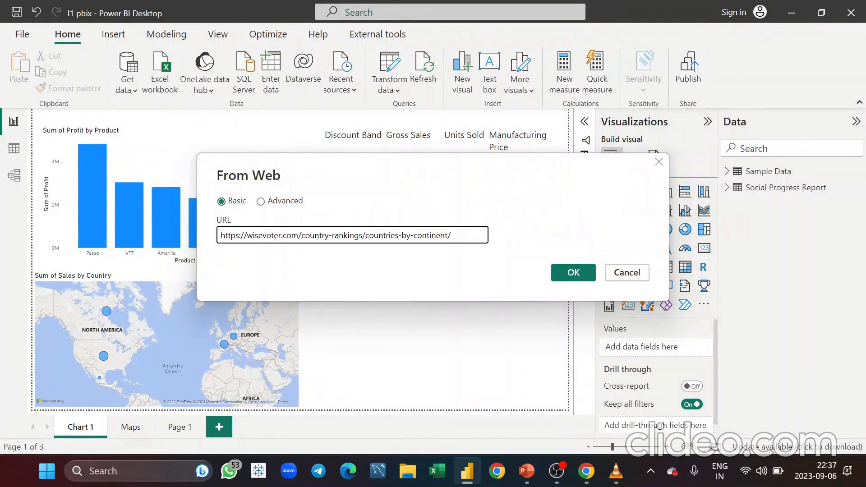
left_click(574, 272)
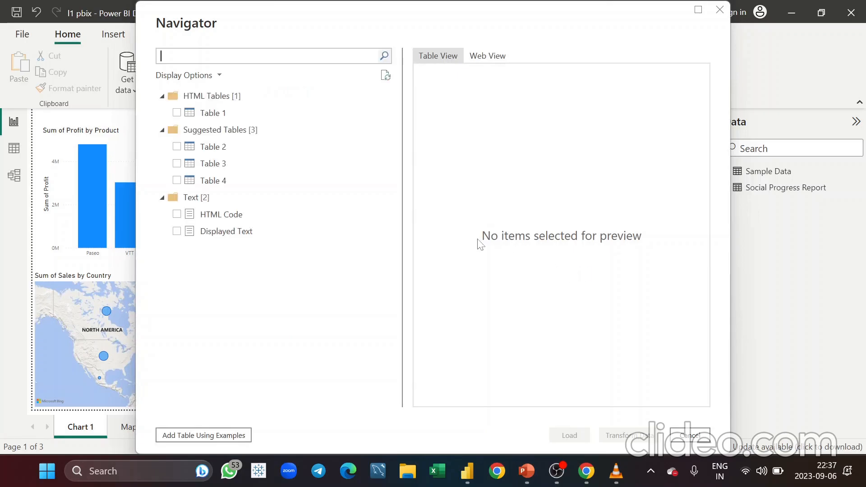
Preview Table 1 through Table 4 in the Navigator to find the country and continent list
left_click(235, 113)
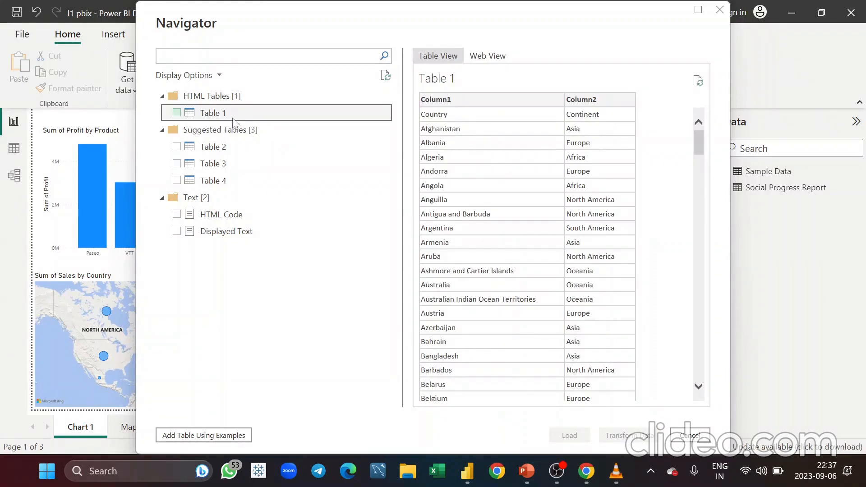
scroll(489, 284, "down", 10)
scroll(492, 283, "up", 10)
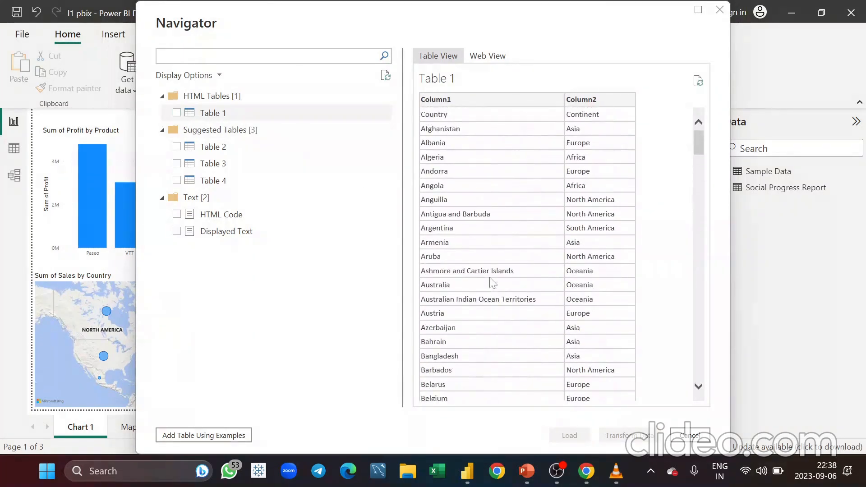
left_click(247, 151)
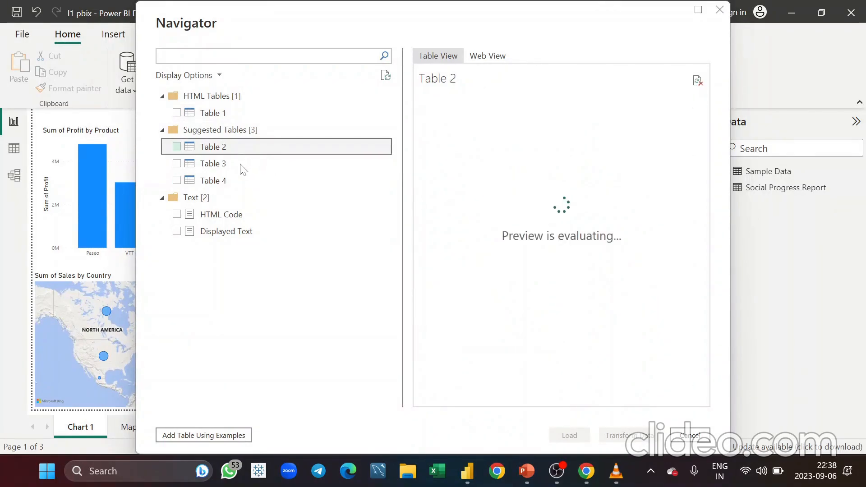
left_click(240, 169)
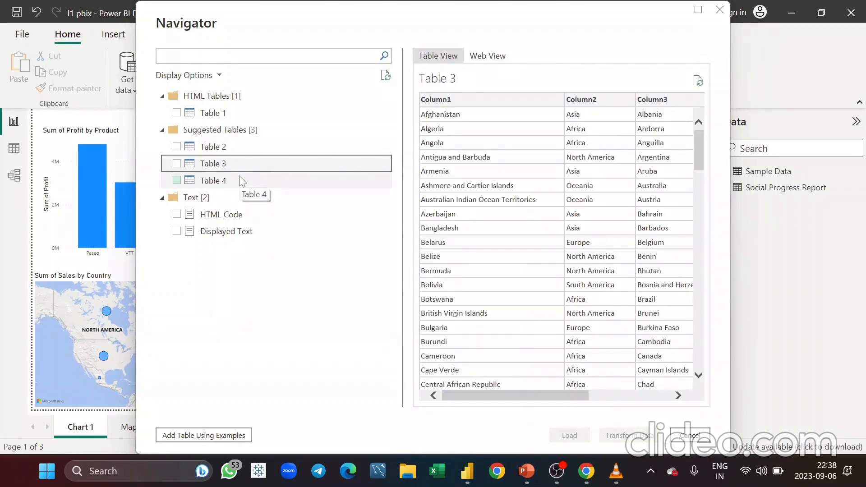
left_click(240, 179)
left_click(235, 115)
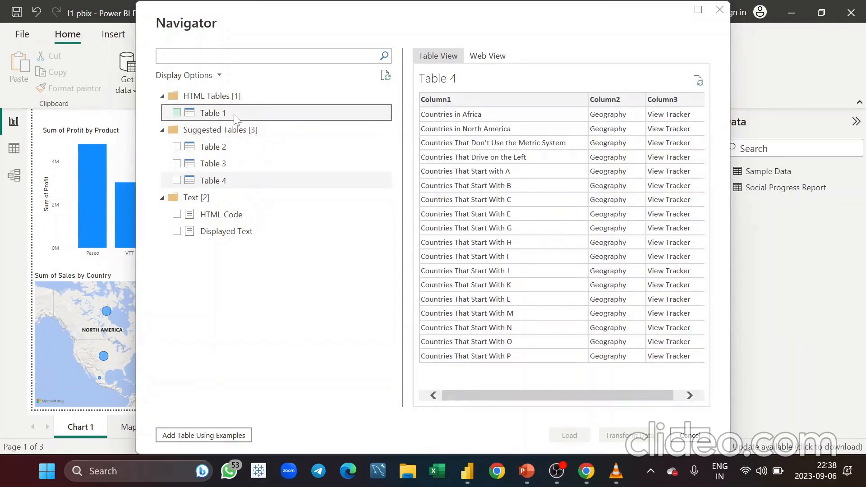
Select Table 1 and open it for transformation in Power Query Editor
left_click(177, 113)
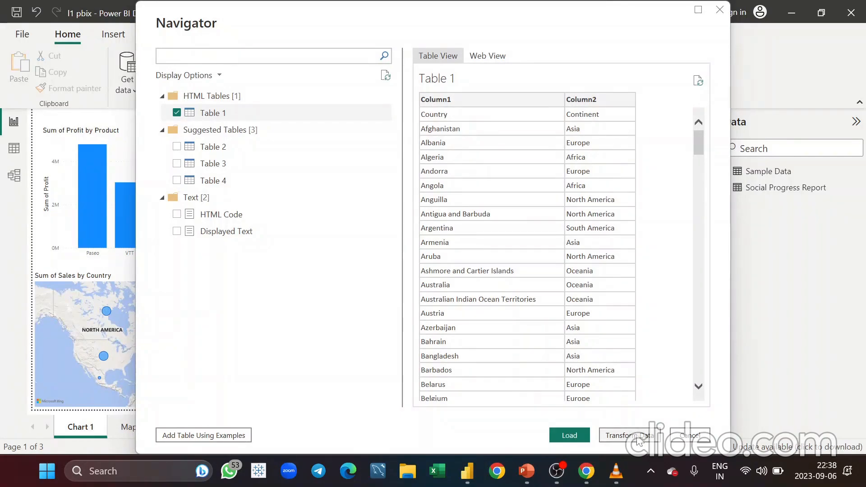
left_click(639, 437)
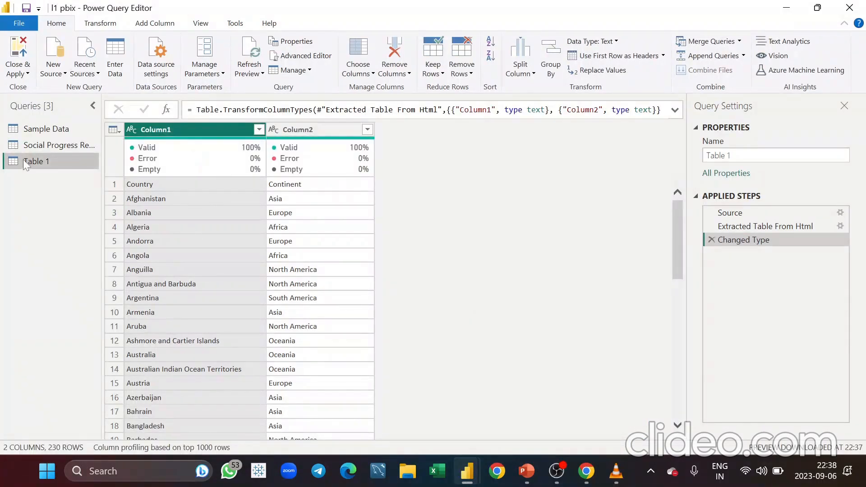
Promote the table's first row to column headers
left_click(117, 134)
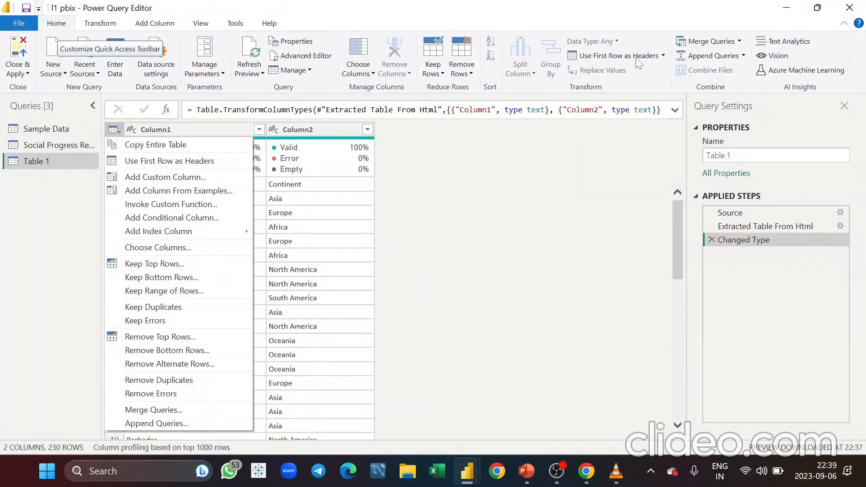
left_click(183, 162)
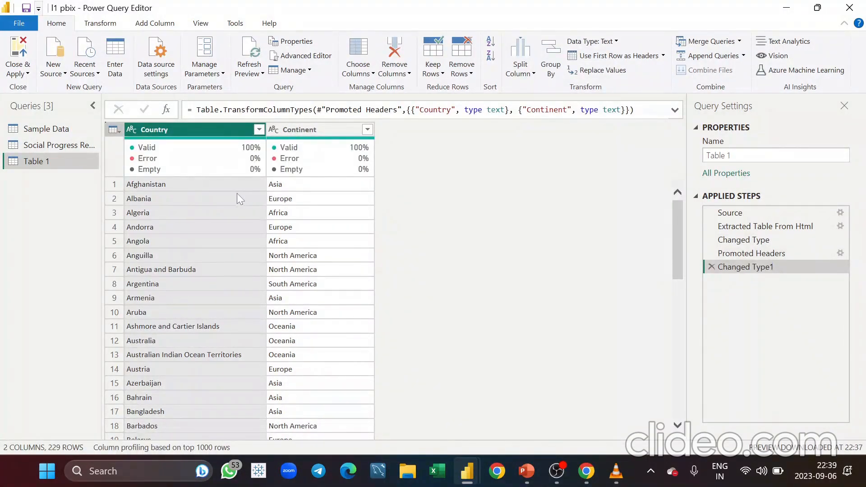
Rename the query to Continents and close and apply the changes
double_click(42, 162)
key("BackSpace")
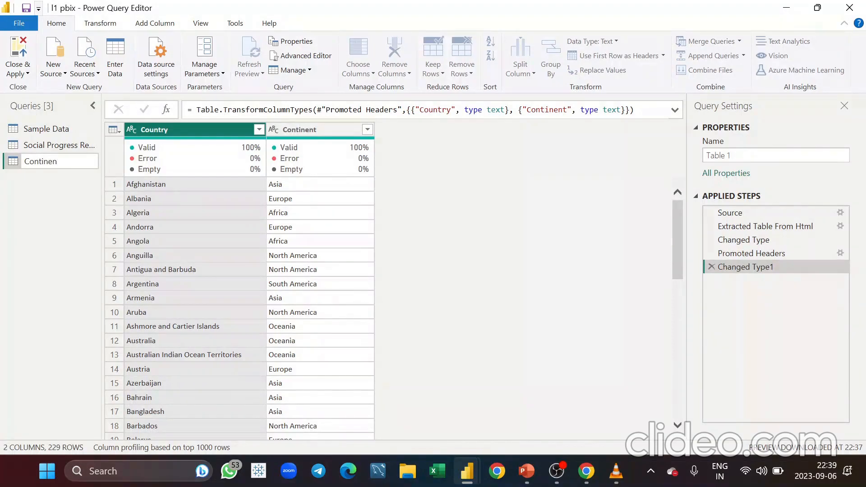
key("Return")
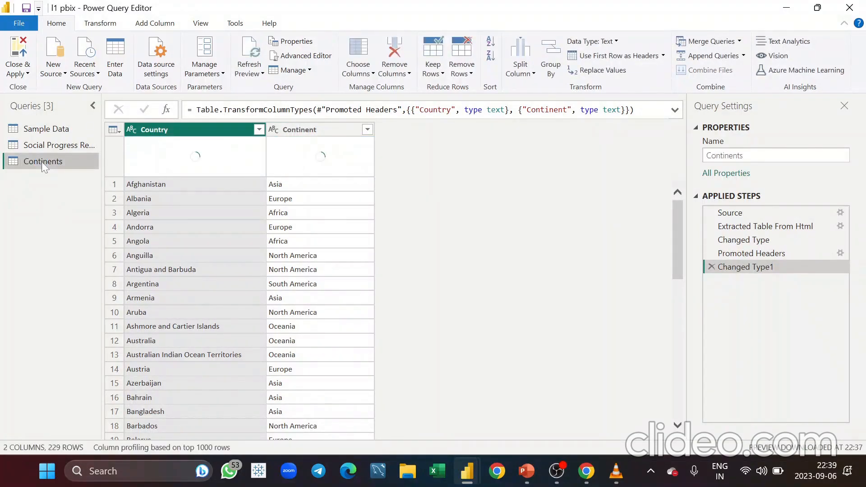
left_click(18, 72)
left_click(39, 91)
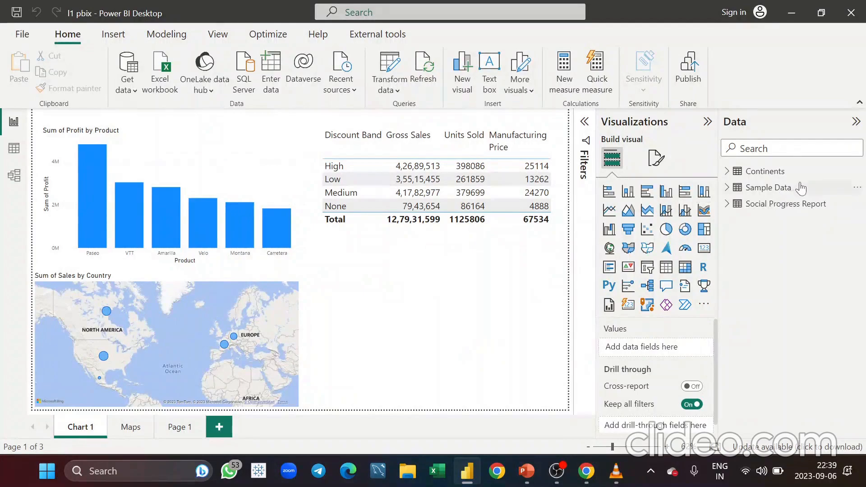
Inspect the loaded Continents table rows in Data view and expand its fields
left_click(14, 148)
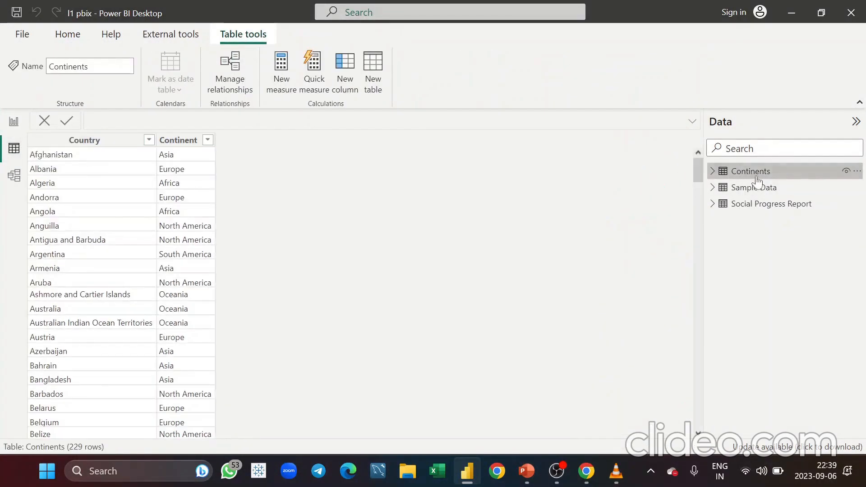
scroll(149, 281, "down", 20)
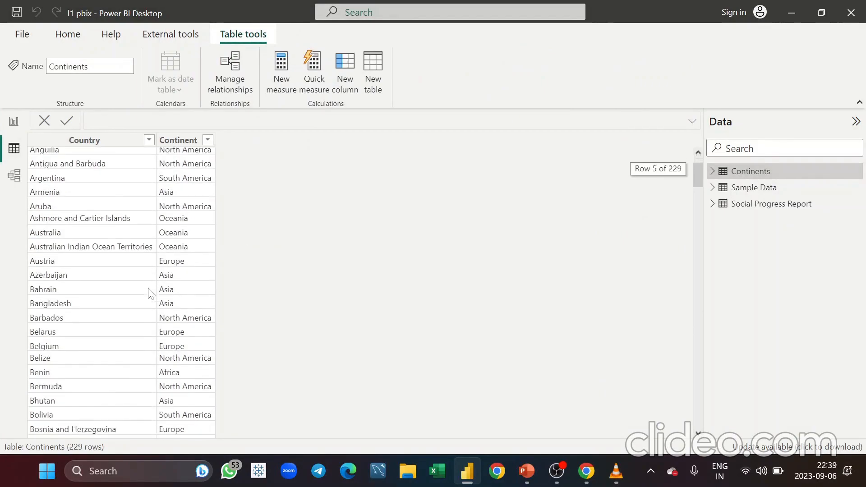
scroll(150, 294, "down", 20)
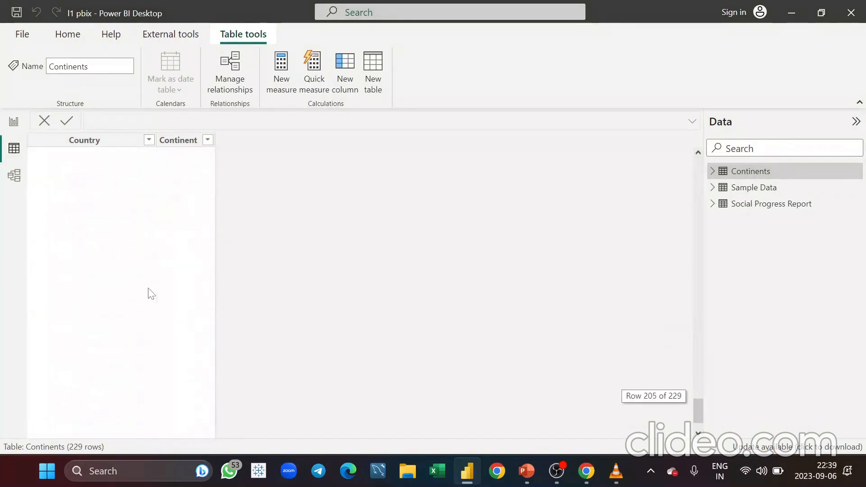
scroll(151, 294, "up", 20)
scroll(150, 294, "up", 12)
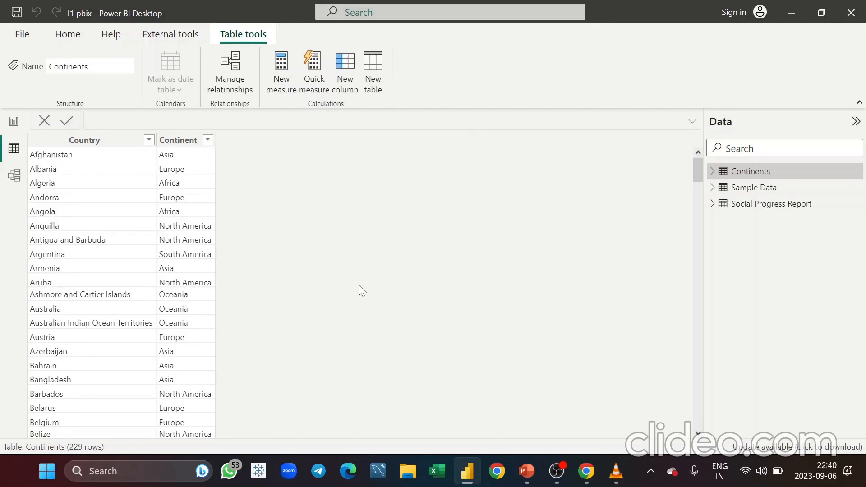
left_click(712, 175)
left_click(767, 204)
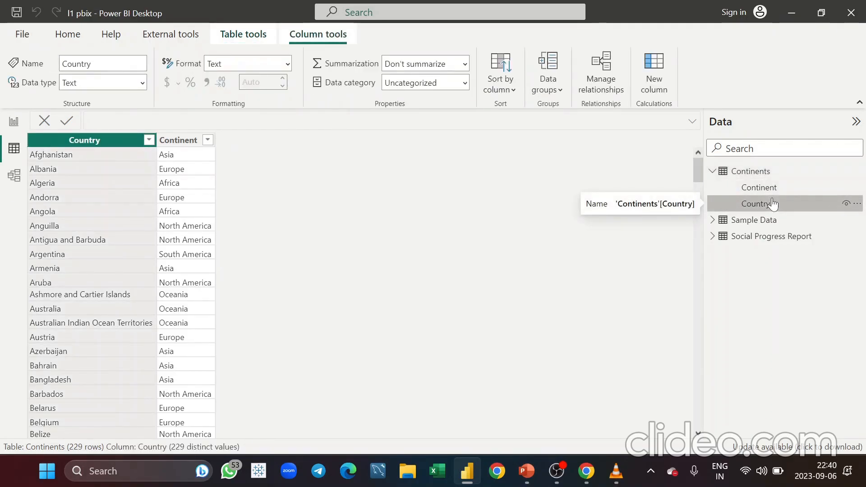
Set the Continents table's Country column data category to Country
left_click(468, 89)
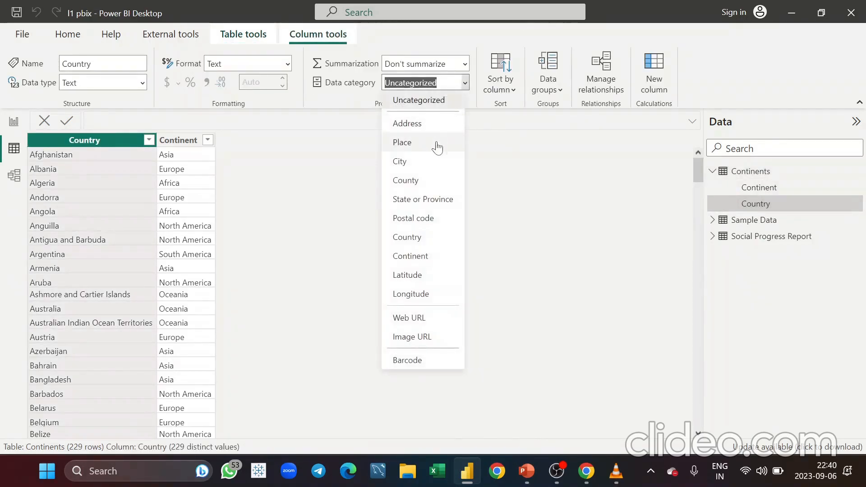
left_click(430, 243)
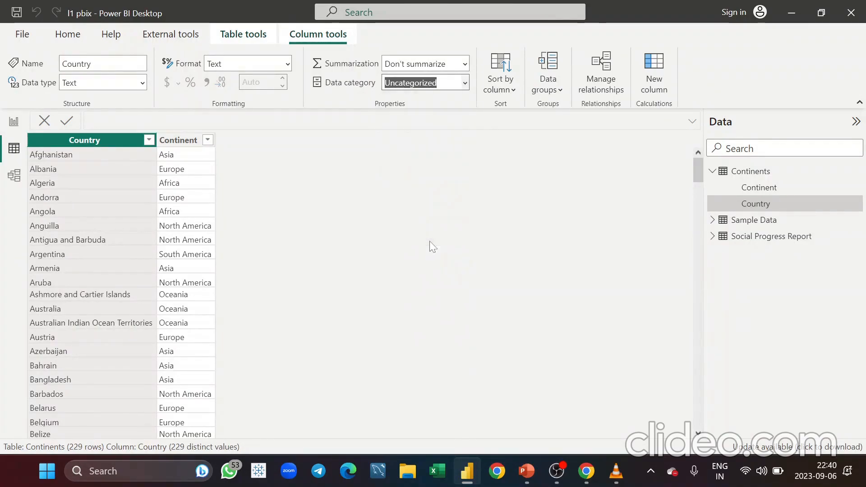
Set the Continent column's data category to Continent
left_click(785, 193)
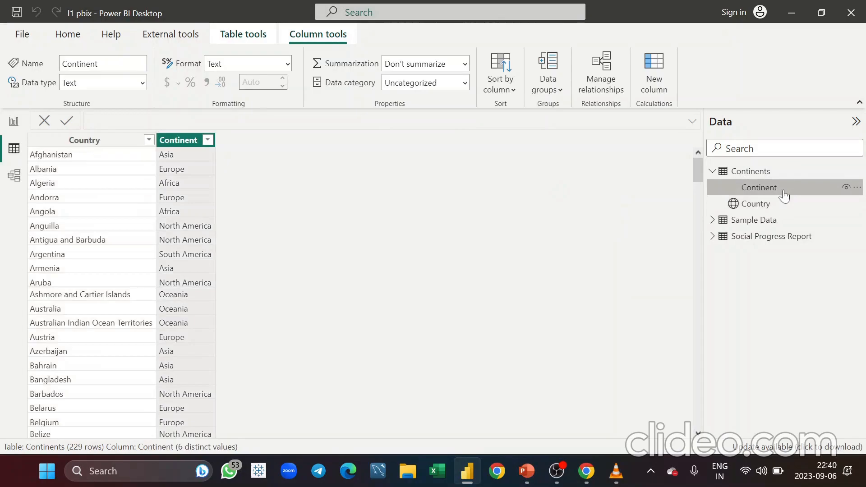
left_click(466, 83)
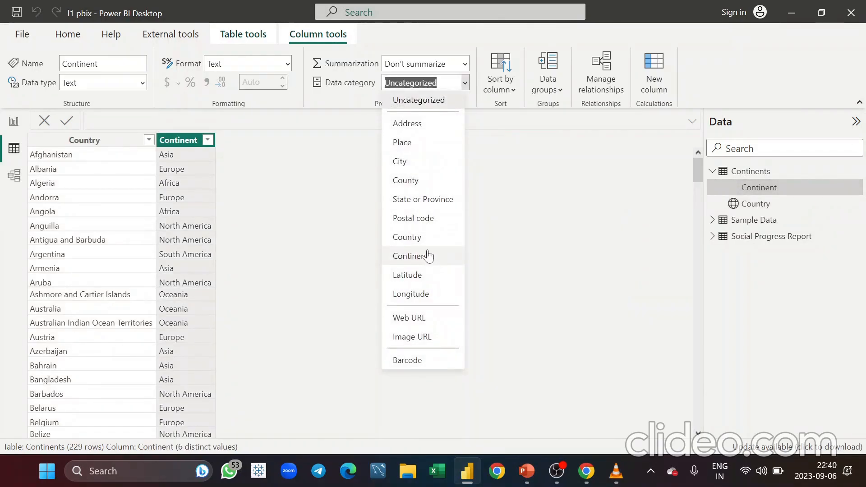
left_click(428, 250)
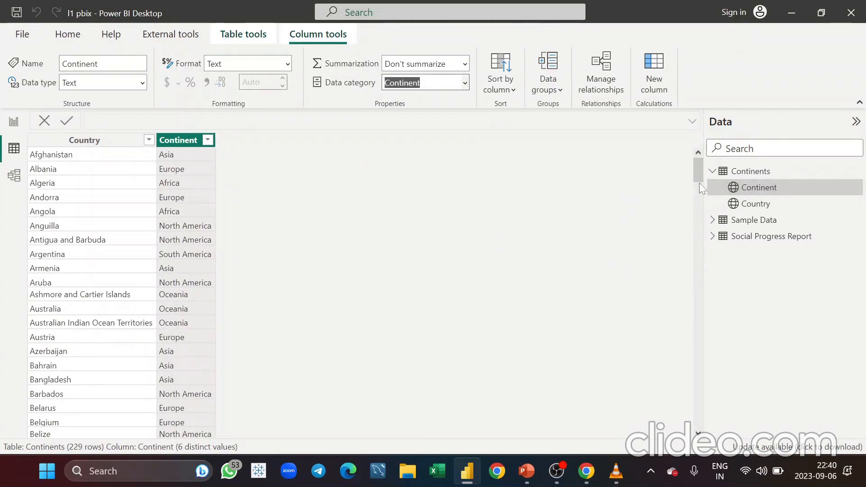
Rearrange the Continents, Sample Data and Social Progress Report tables in the model diagram
left_click(712, 171)
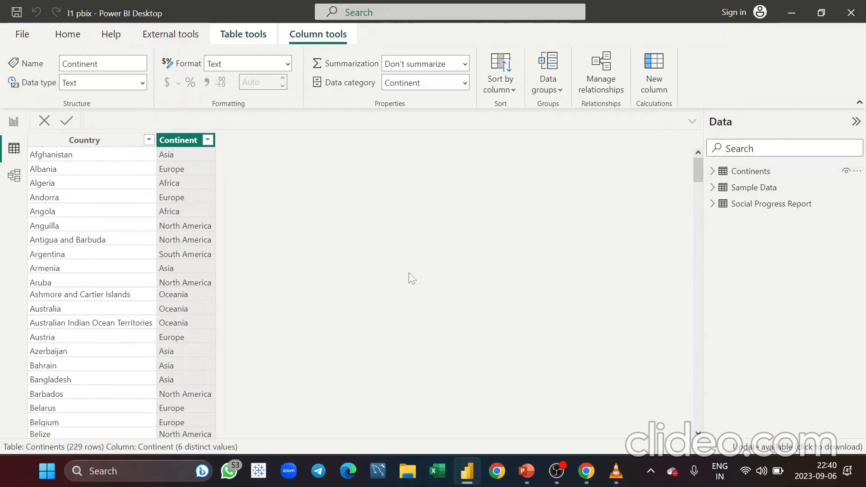
left_click(22, 184)
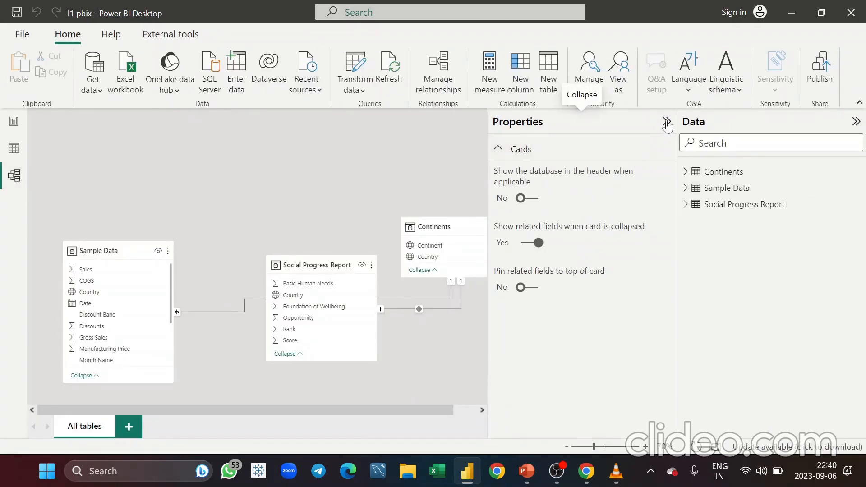
left_click(667, 123)
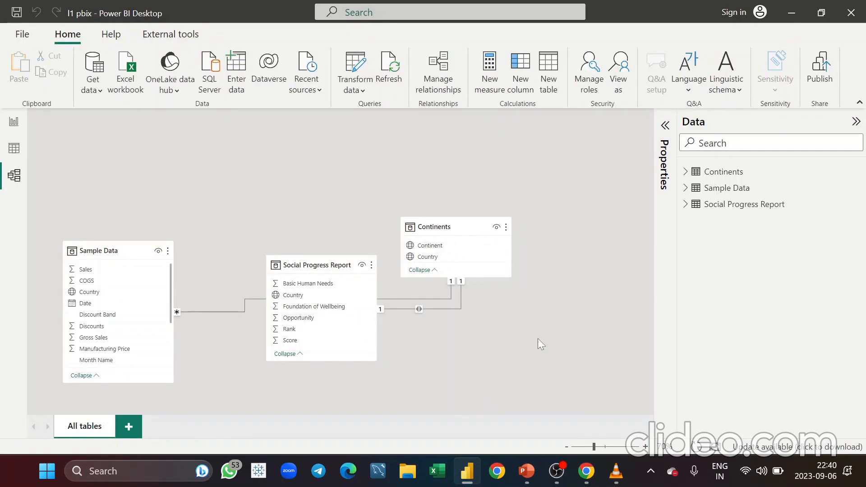
mouse_move(445, 225)
left_click_drag(445, 224, 224, 160)
left_click(132, 258)
mouse_move(131, 255)
left_click_drag(131, 255, 160, 238)
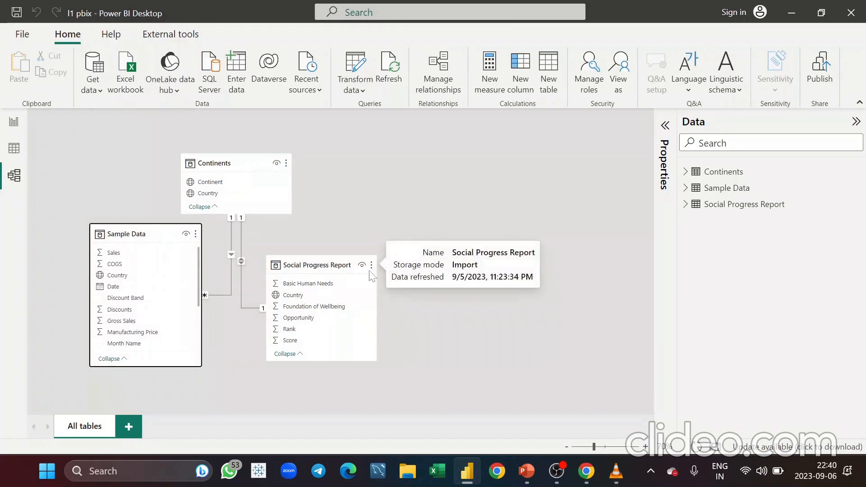
left_click_drag(317, 265, 410, 215)
left_click_drag(149, 231, 121, 202)
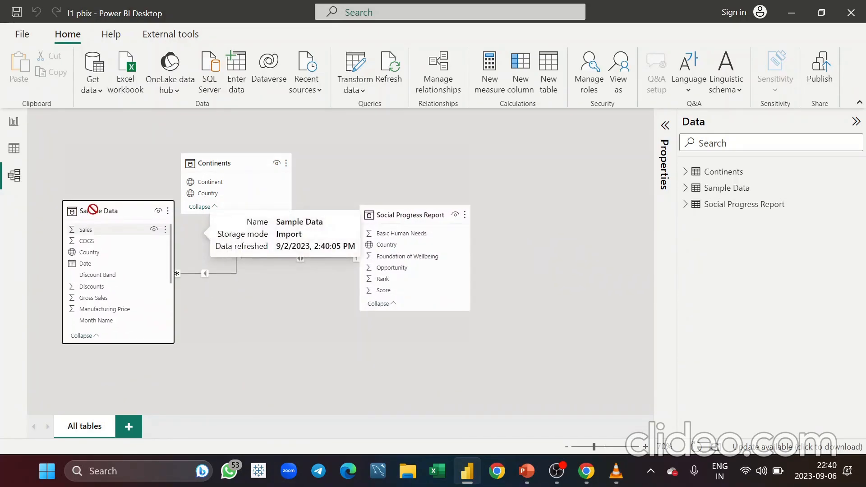
left_click_drag(233, 164, 260, 191)
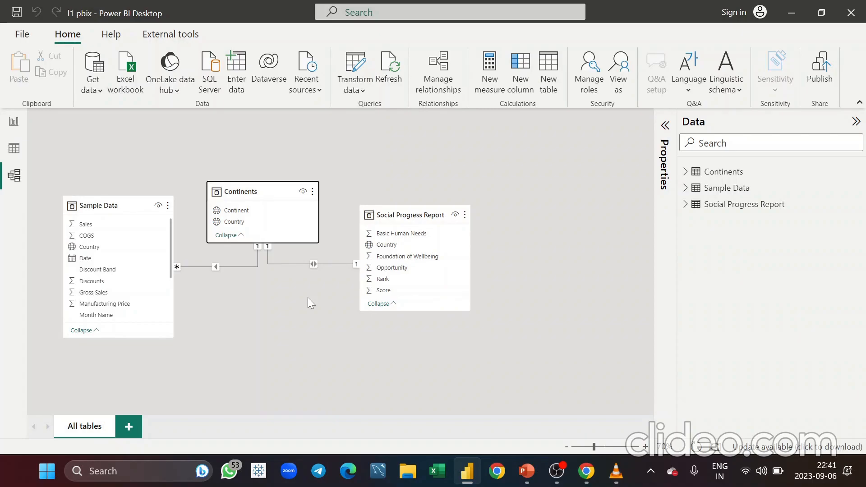
left_click_drag(268, 186, 267, 152)
left_click(400, 212)
left_click_drag(399, 212, 405, 221)
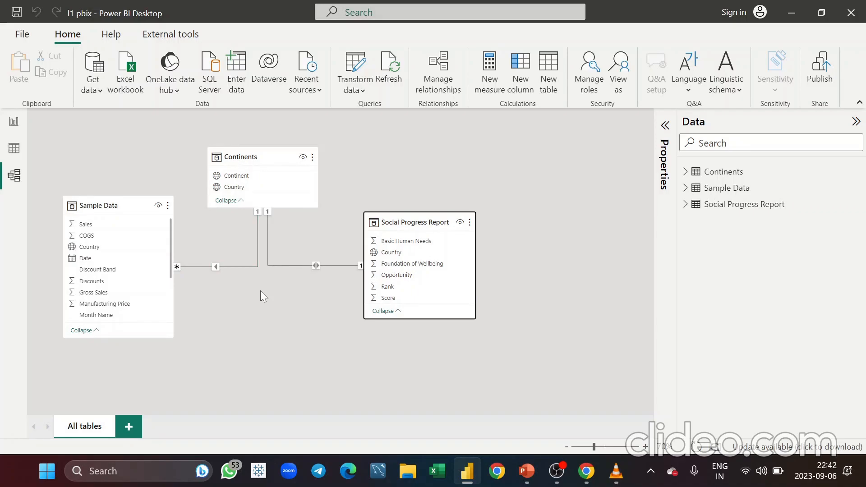
Add a map visual on the Maps page and enlarge it to fill the canvas
left_click(20, 127)
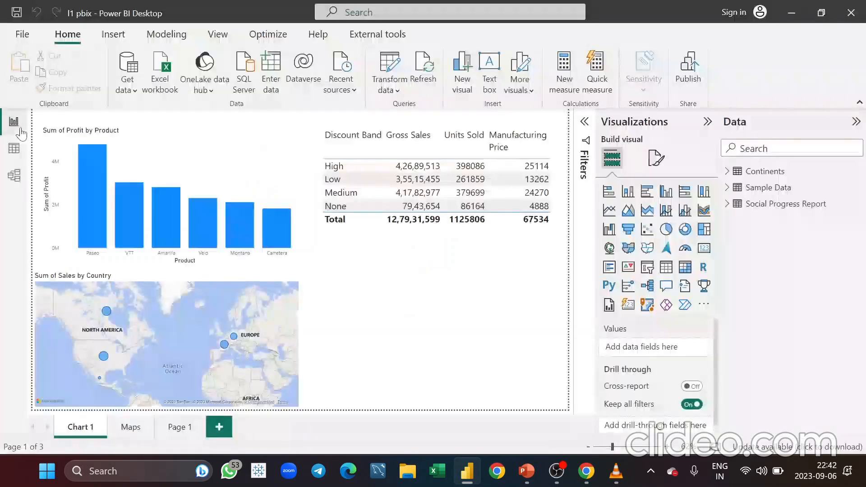
left_click(146, 431)
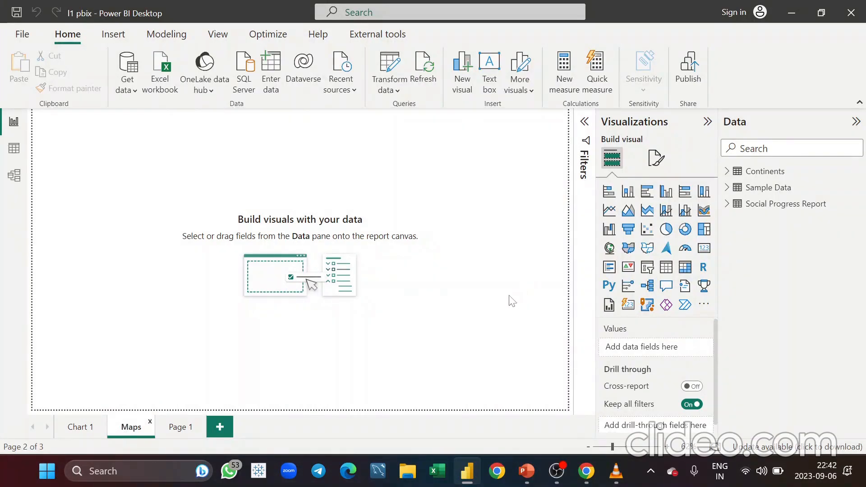
left_click(610, 255)
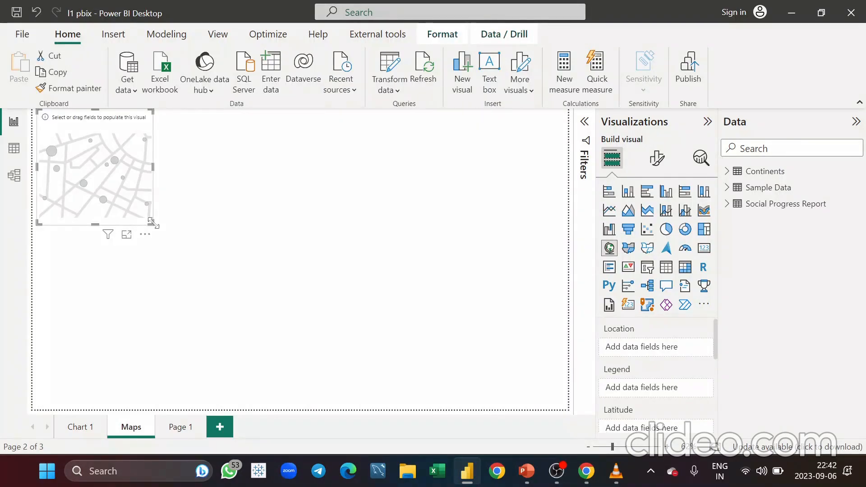
left_click_drag(152, 223, 533, 406)
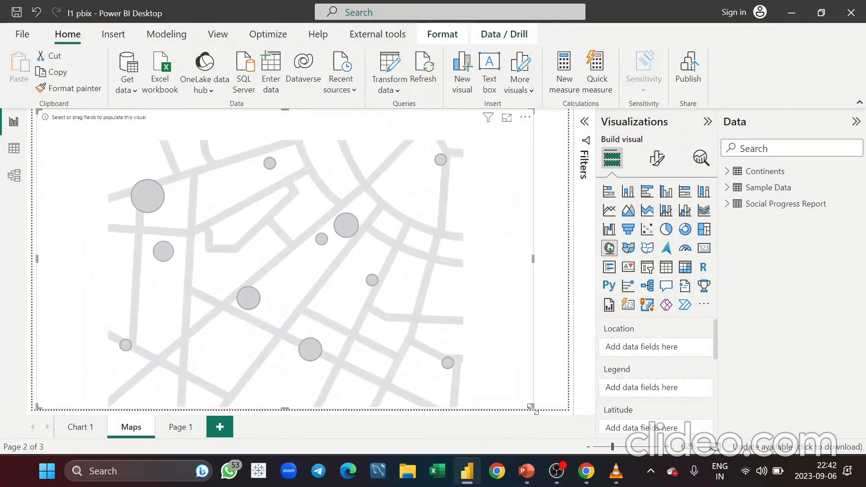
left_click_drag(482, 213, 493, 221)
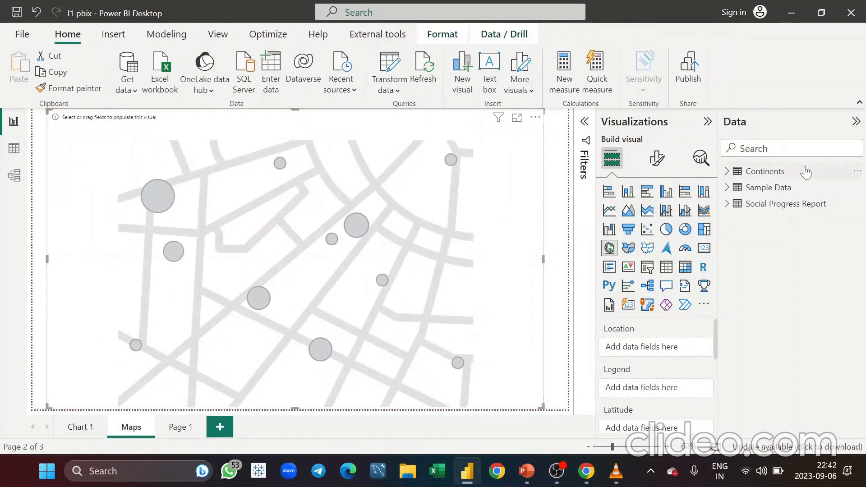
Put Social Progress Report's Country in the map's Location and Continents' Continent in its Legend
left_click(728, 205)
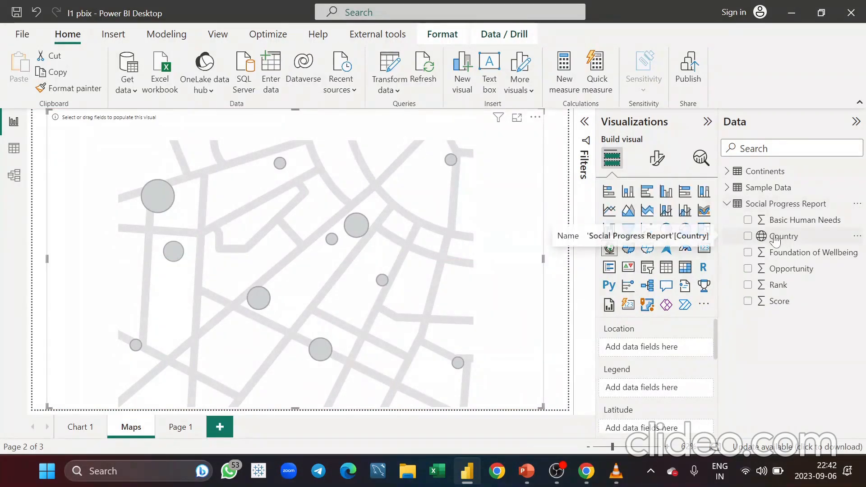
left_click_drag(776, 239, 644, 350)
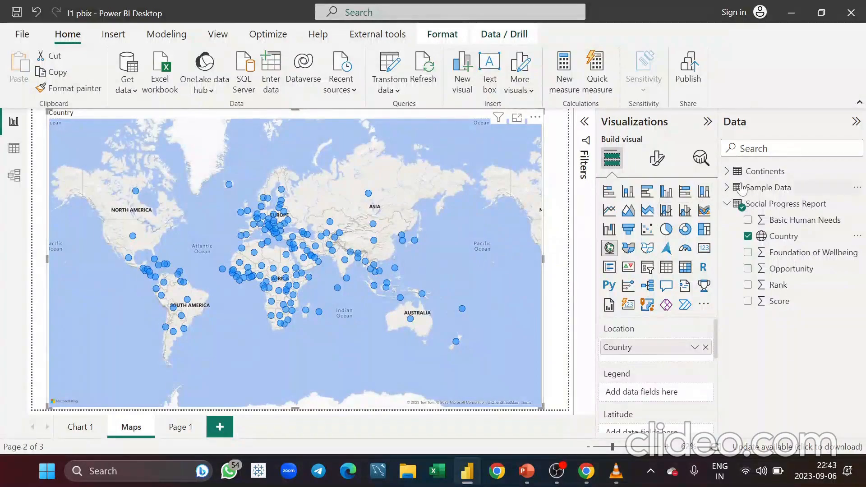
left_click(727, 171)
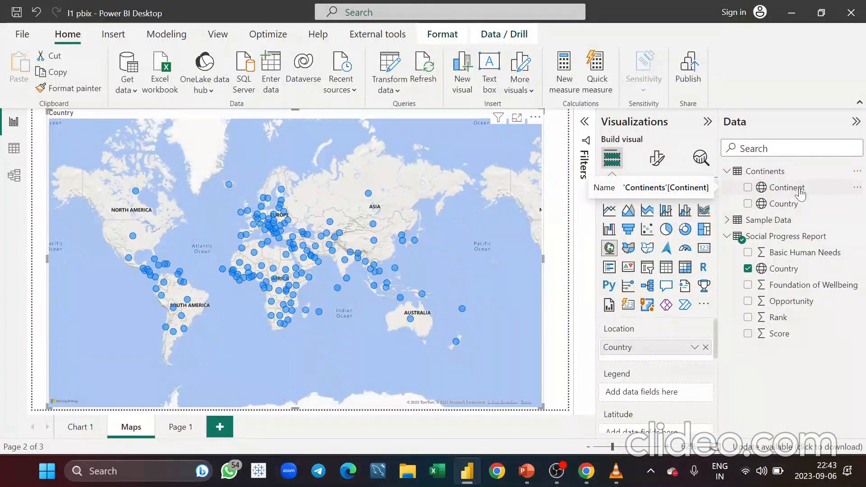
left_click_drag(802, 194, 650, 397)
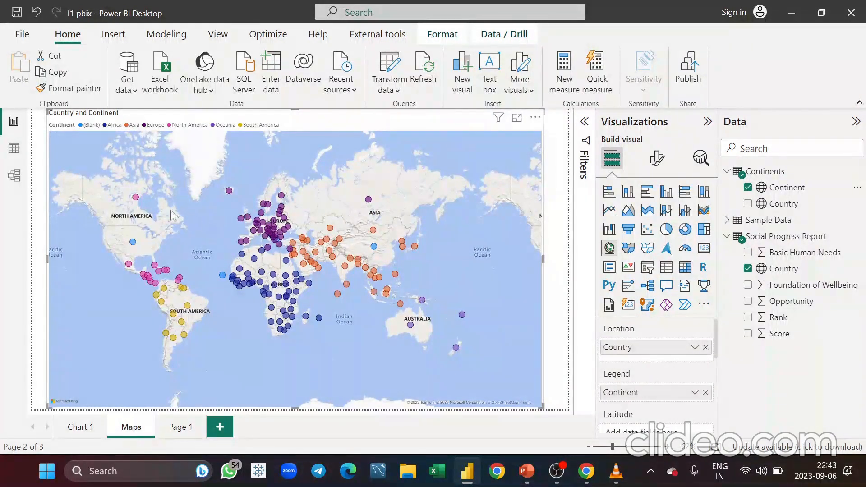
Delete the relationship between the Continents and Social Progress Report tables in the model
left_click(18, 183)
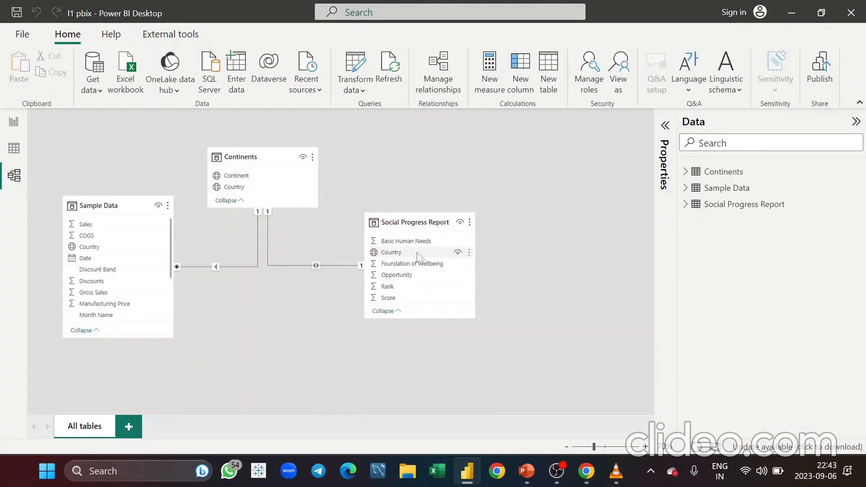
right_click(317, 264)
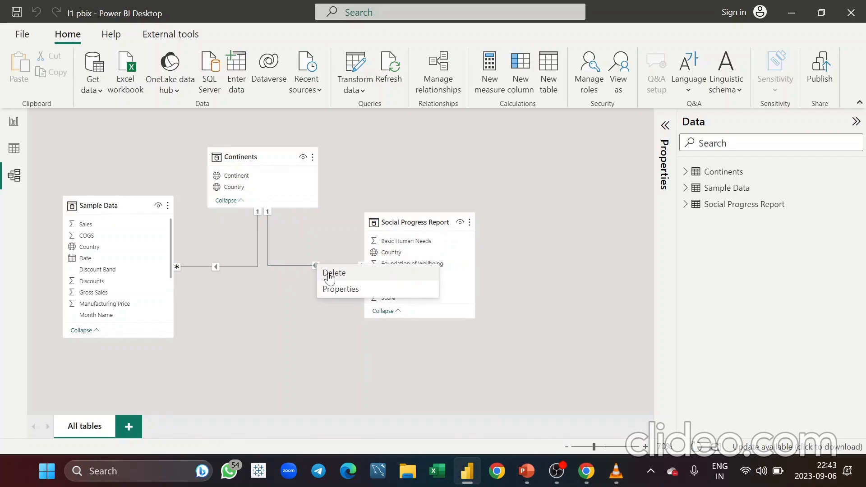
left_click(329, 273)
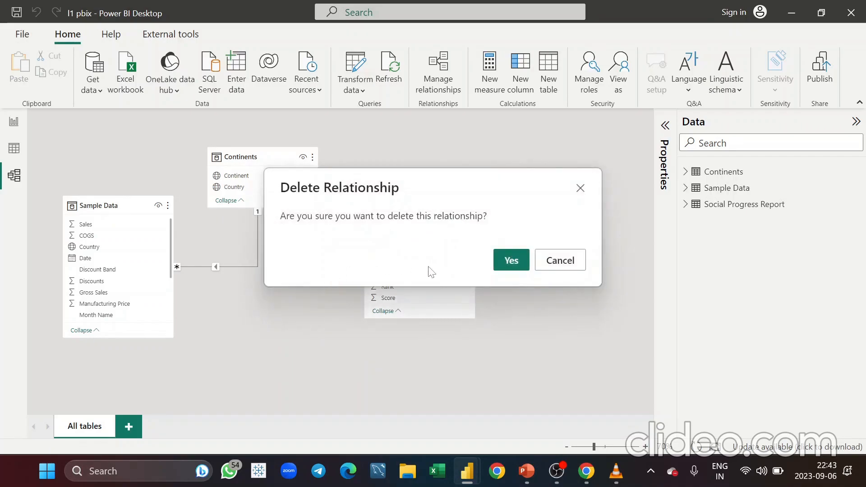
left_click(509, 266)
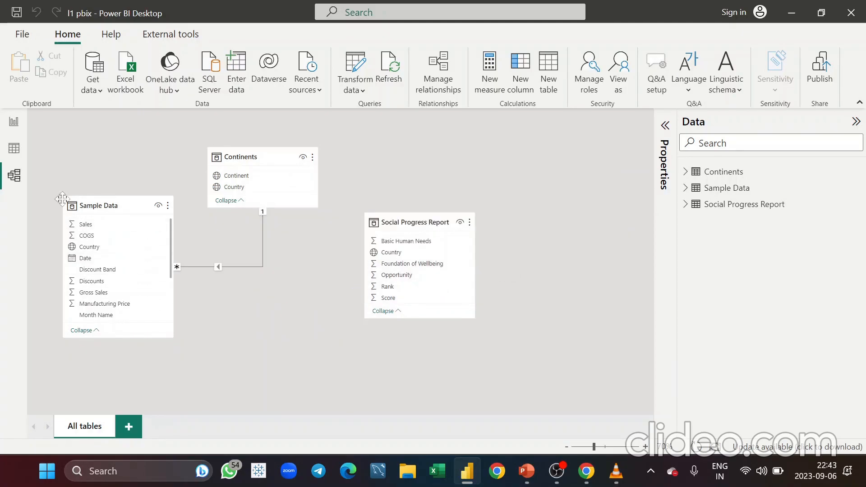
Open the map visual's error details on the Maps page and close them
left_click(18, 130)
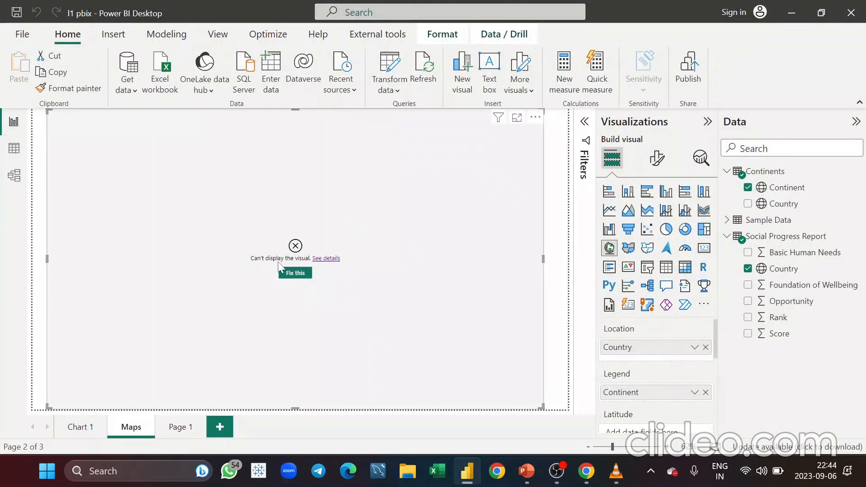
left_click(326, 259)
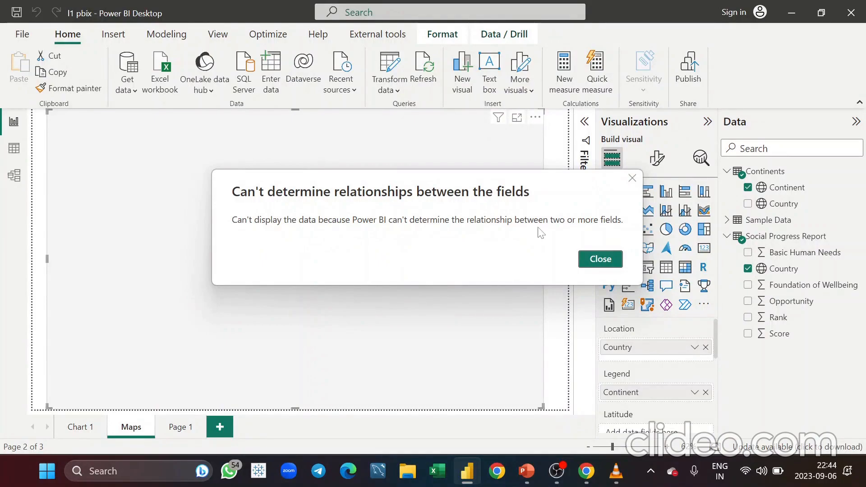
left_click(591, 264)
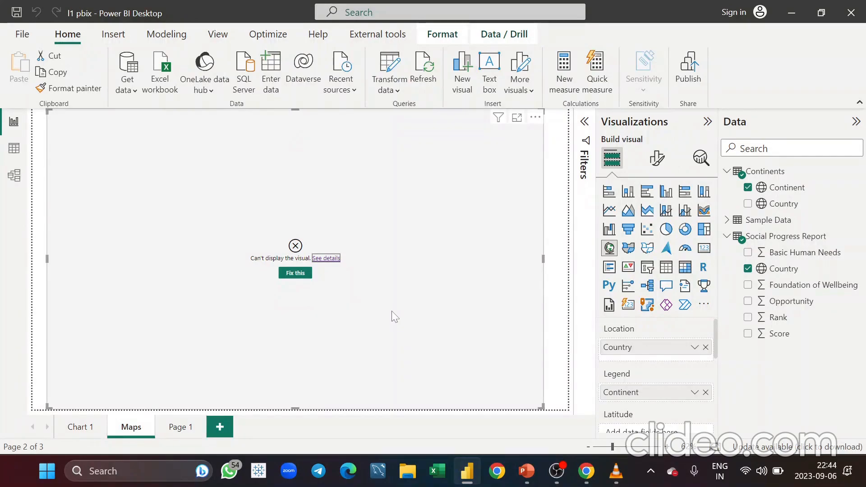
Create a relationship from Continents' Country to Social Progress Report's Country, one to one with cross filtering in both directions
left_click(296, 274)
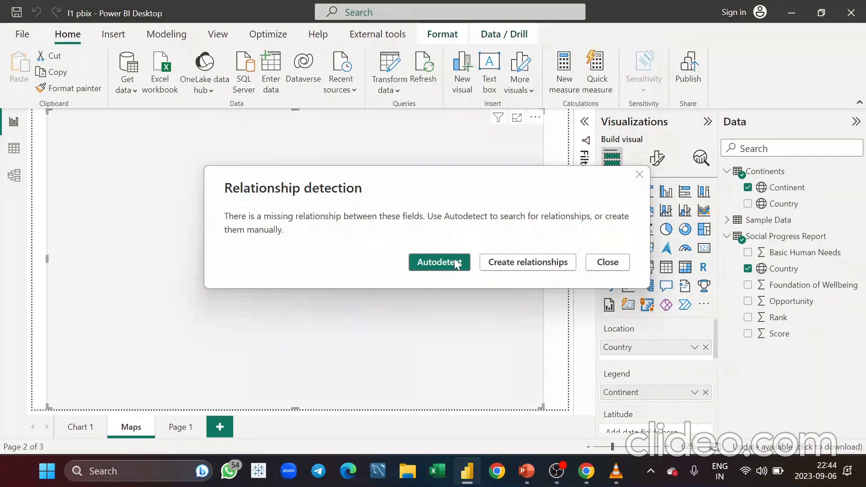
left_click(528, 266)
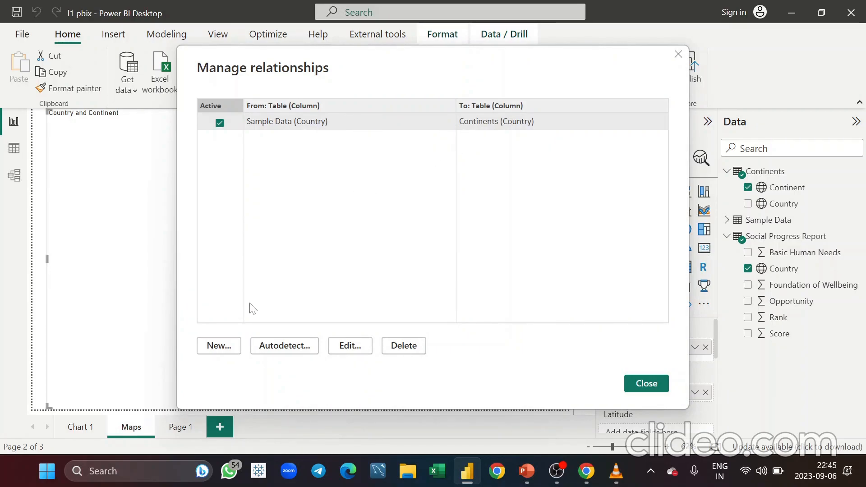
left_click(219, 345)
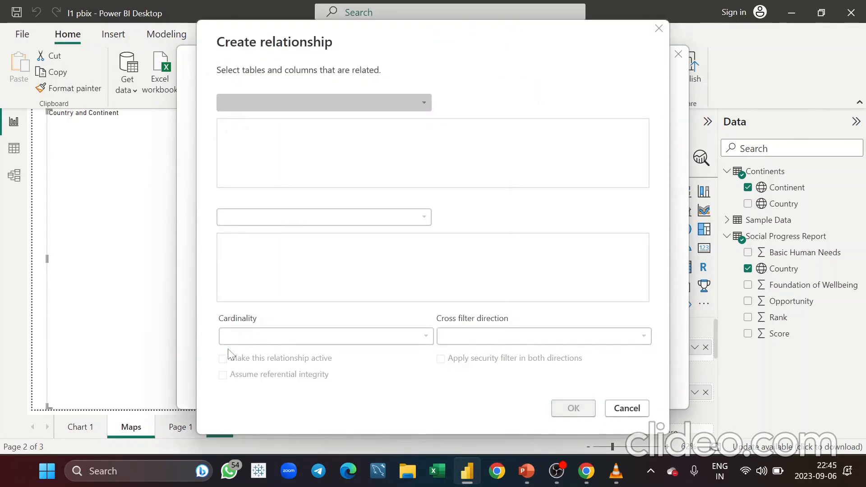
left_click(419, 107)
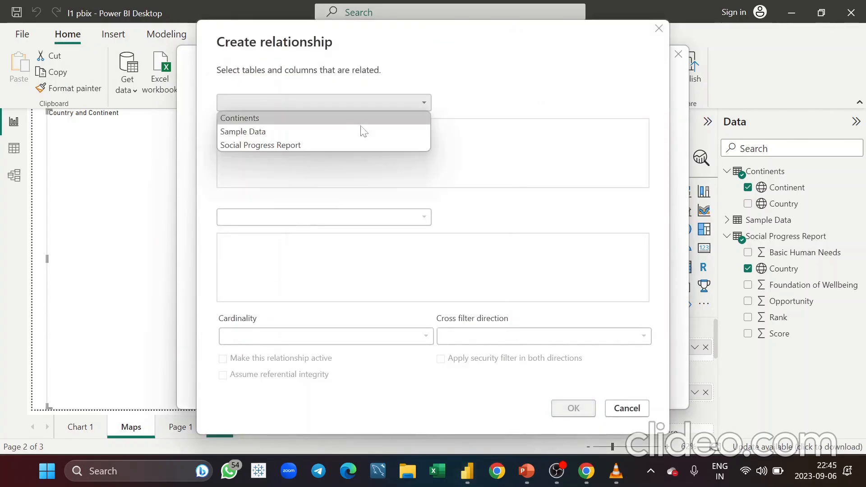
left_click(305, 129)
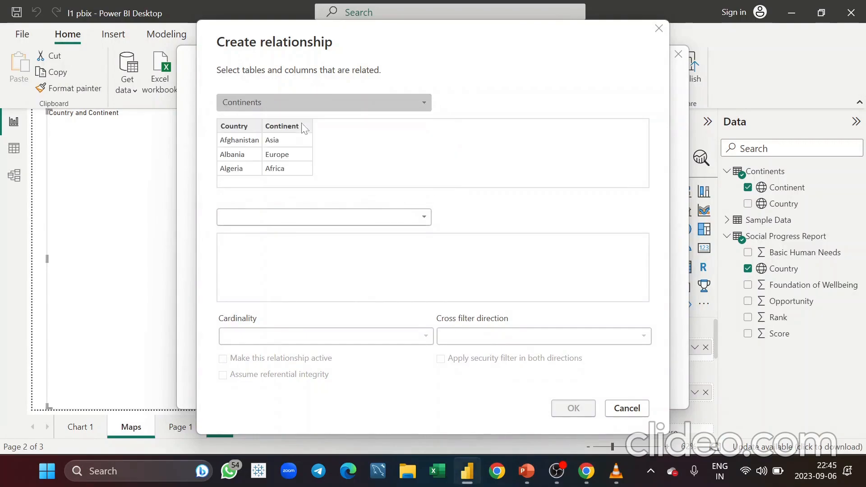
left_click(388, 215)
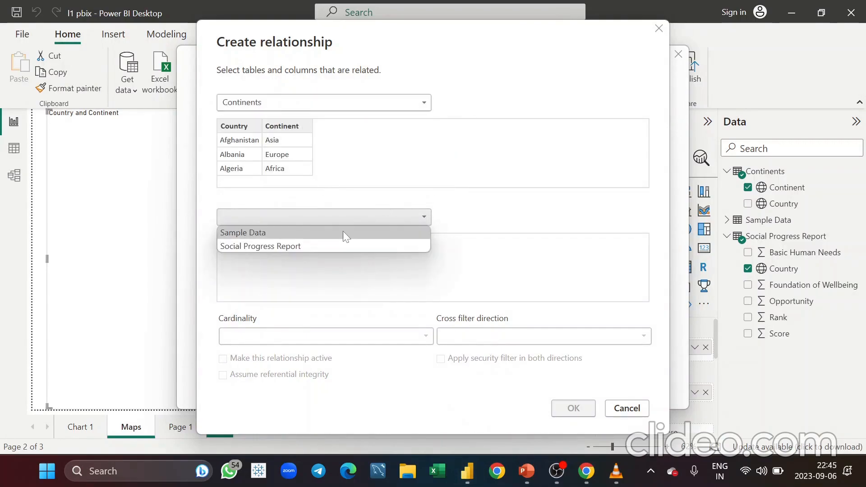
left_click(293, 249)
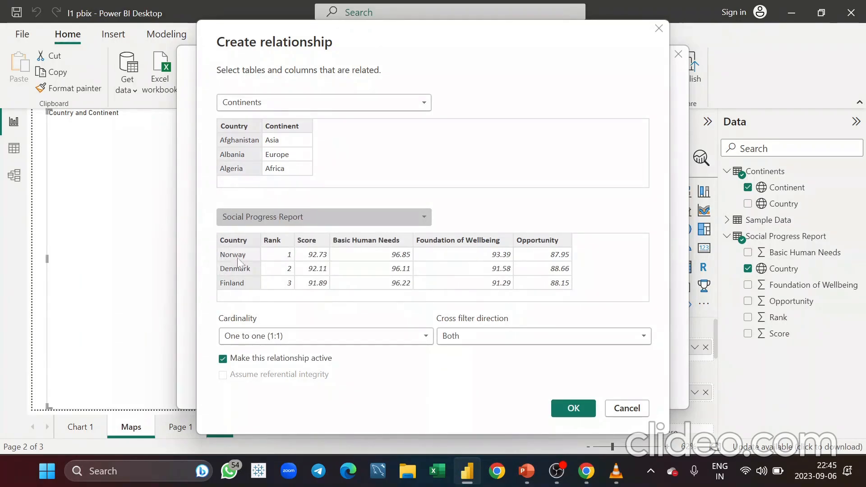
left_click(574, 409)
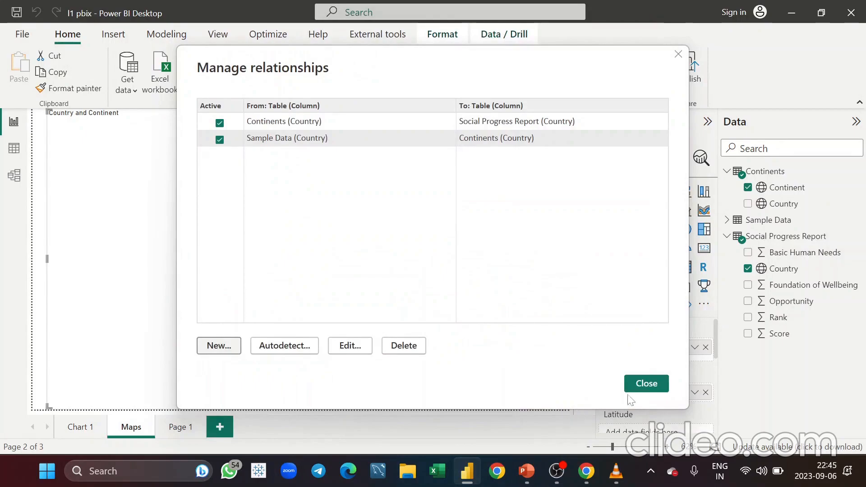
left_click(653, 385)
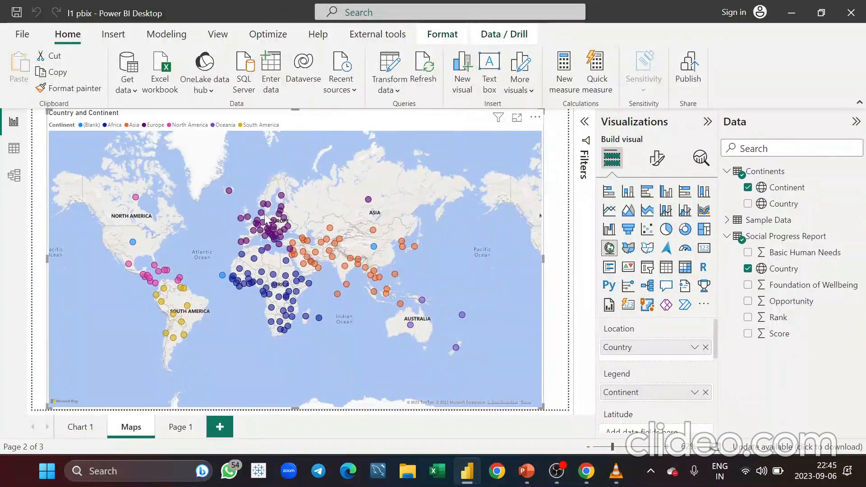
Add a filled map visual on Page 1 and resize and reposition it across most of the canvas
mouse_move(265, 215)
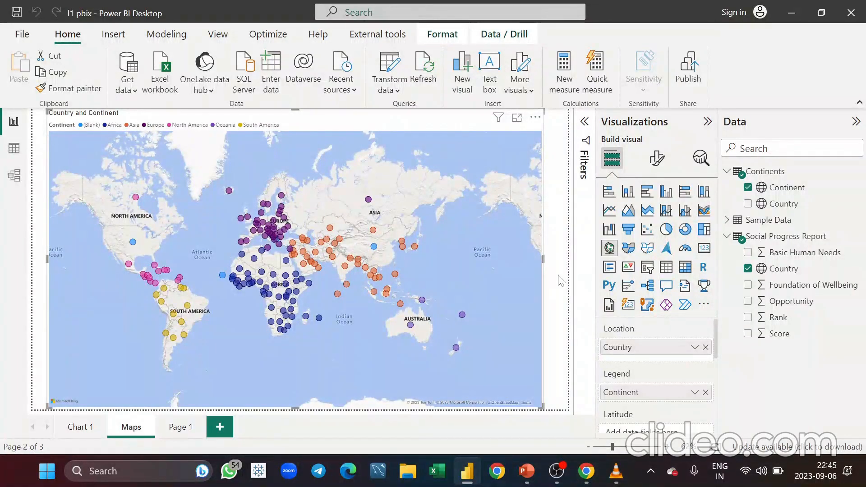
left_click(186, 429)
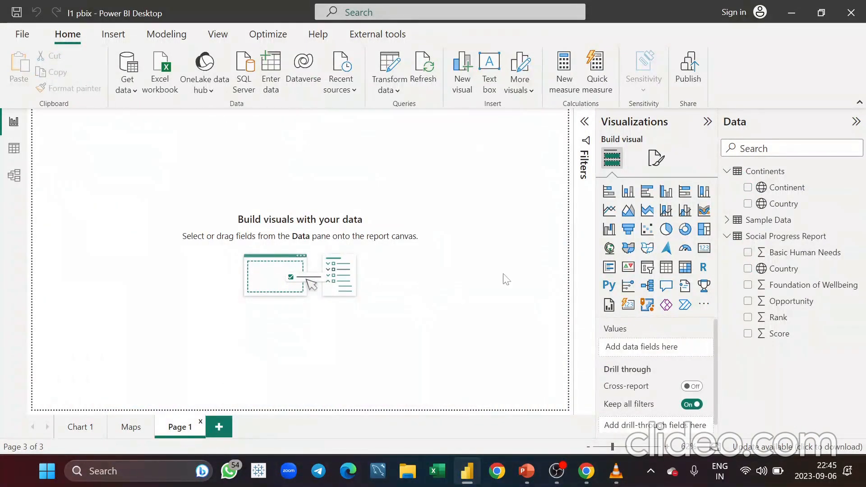
left_click(628, 249)
left_click_drag(147, 231, 495, 410)
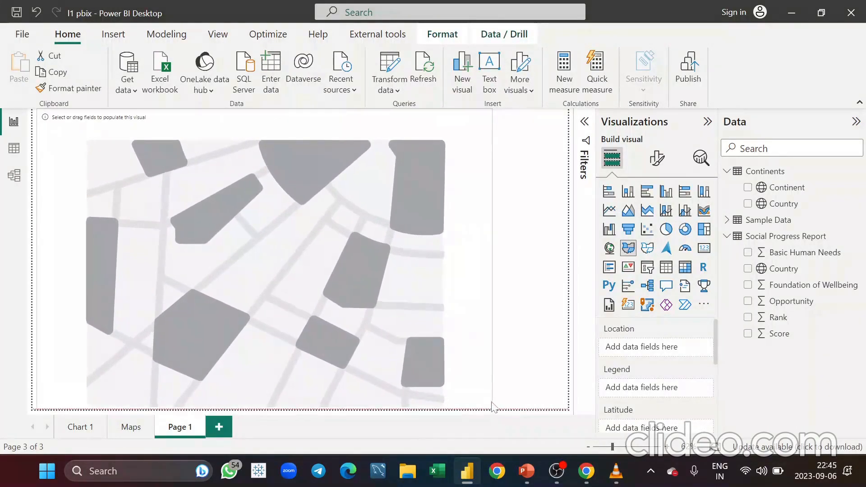
left_click_drag(479, 304, 517, 323)
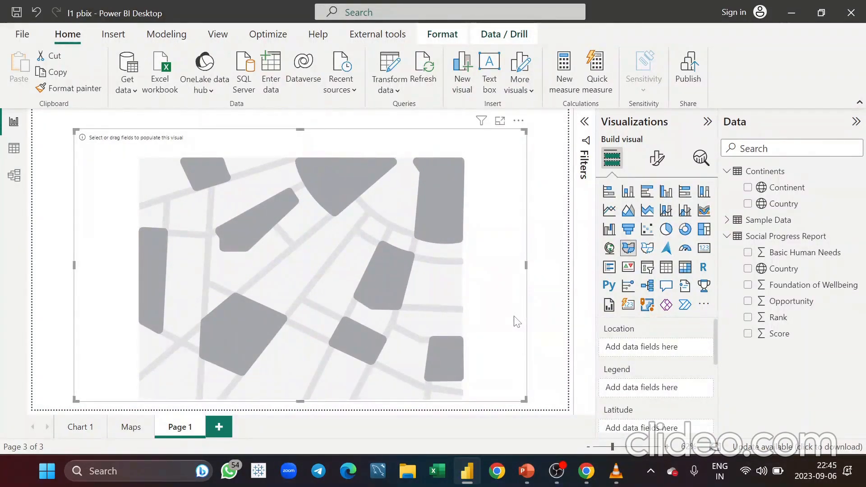
Put Social Progress Report's Country in the filled map's Location and Continents' Continent in its Legend
scroll(686, 410, "down", 3)
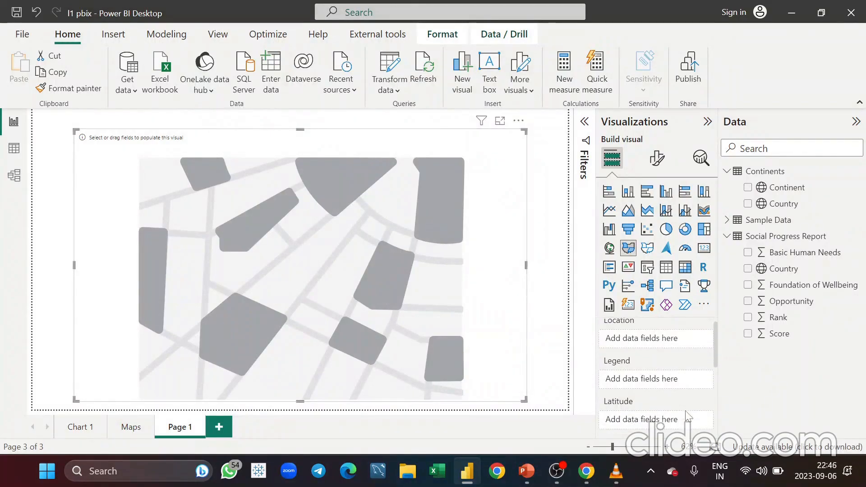
scroll(686, 410, "up", 3)
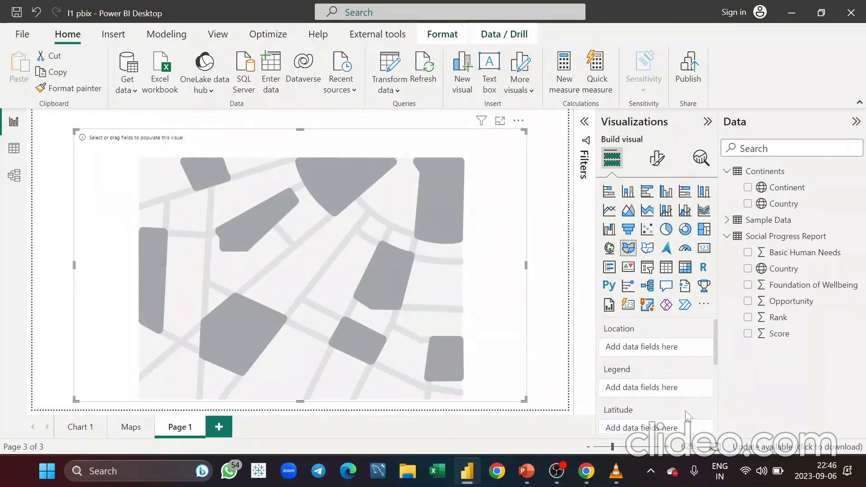
scroll(667, 429, "down", 2)
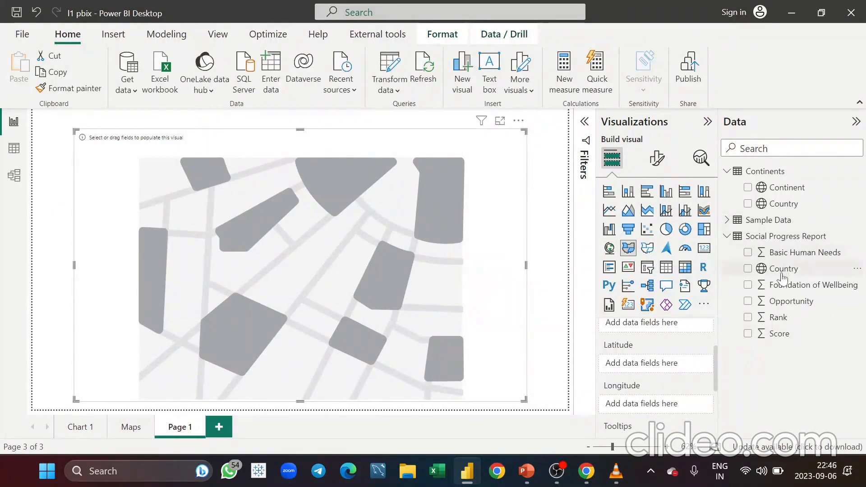
scroll(666, 364, "up", 1)
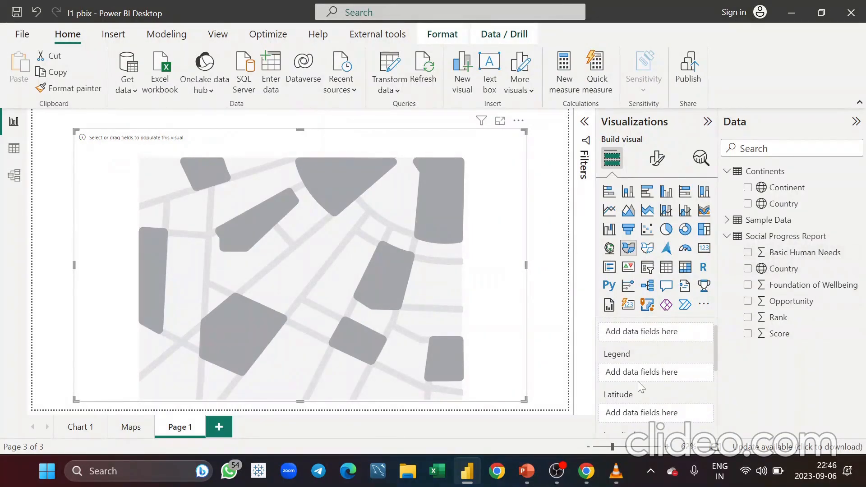
scroll(641, 386, "up", 1)
left_click_drag(715, 306, 653, 350)
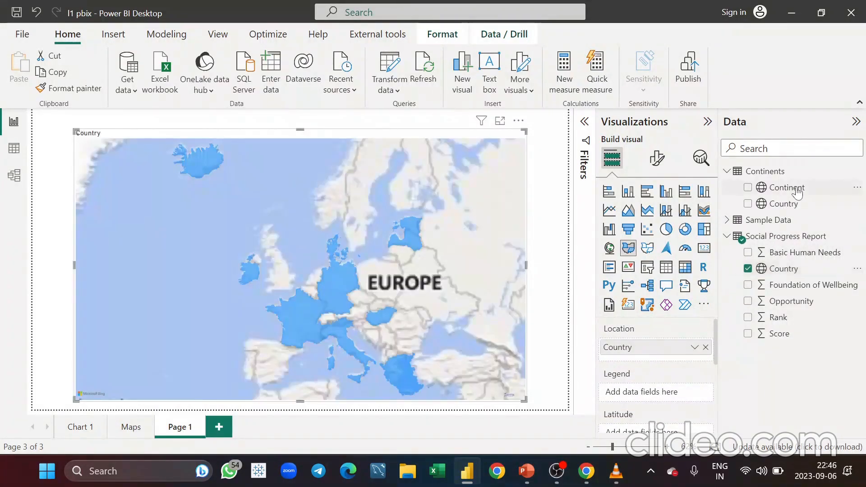
left_click_drag(798, 192, 648, 397)
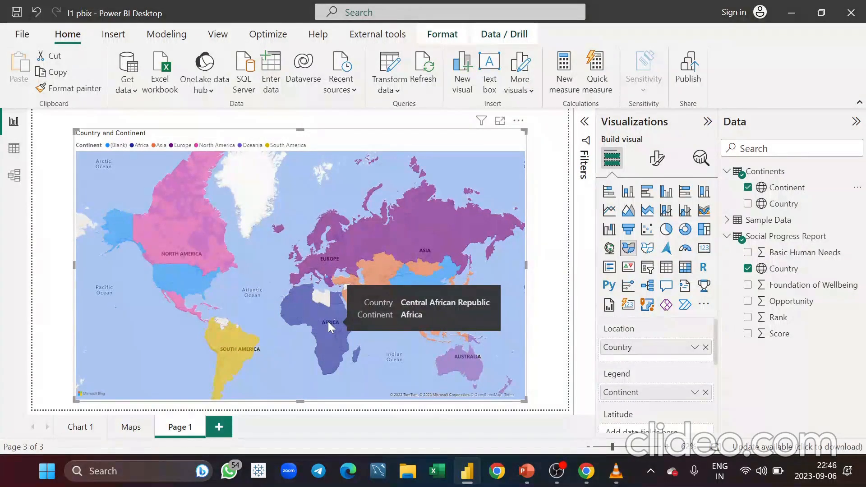
Add Basic Human Needs, Opportunity and Score from Social Progress Report to the filled map's tooltips
scroll(636, 421, "down", 2)
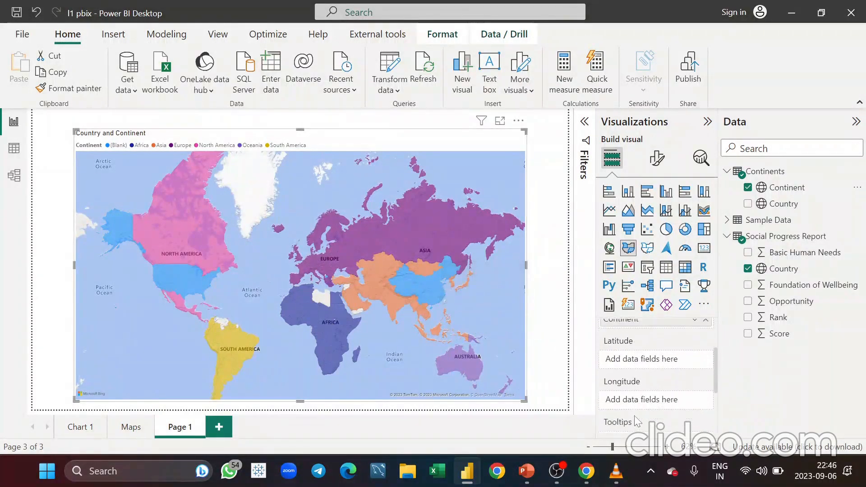
scroll(637, 421, "down", 1)
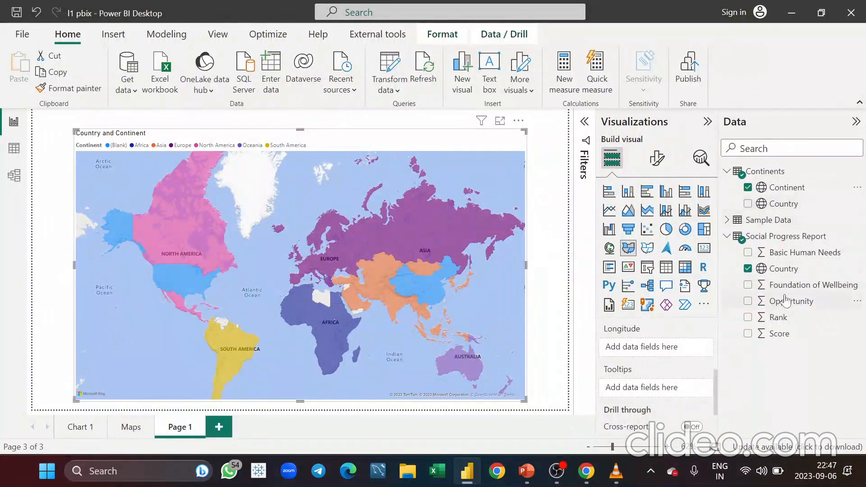
left_click_drag(798, 253, 660, 393)
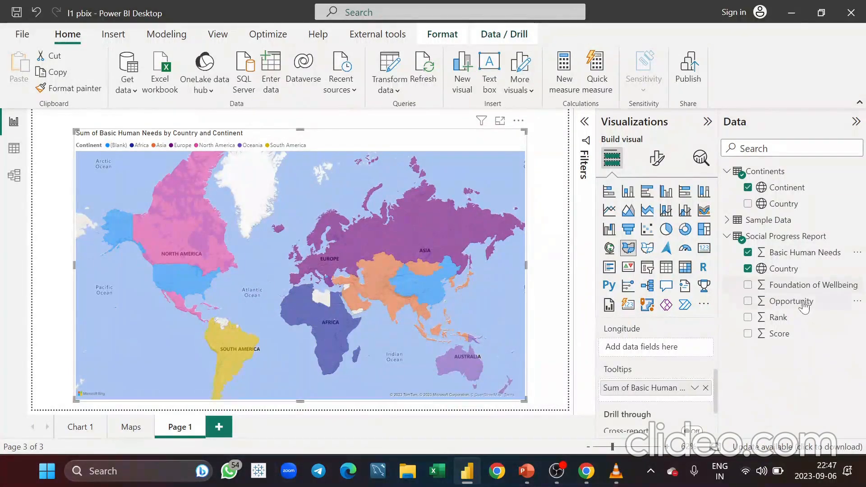
left_click_drag(805, 307, 664, 395)
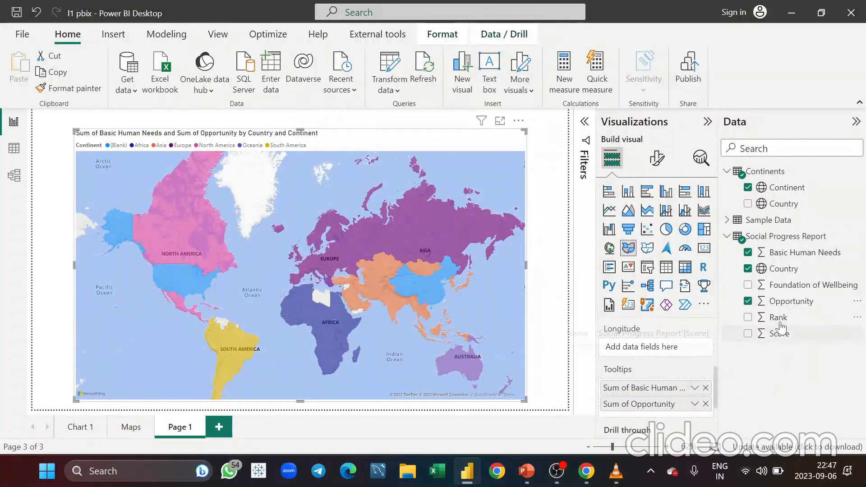
left_click_drag(783, 335, 662, 415)
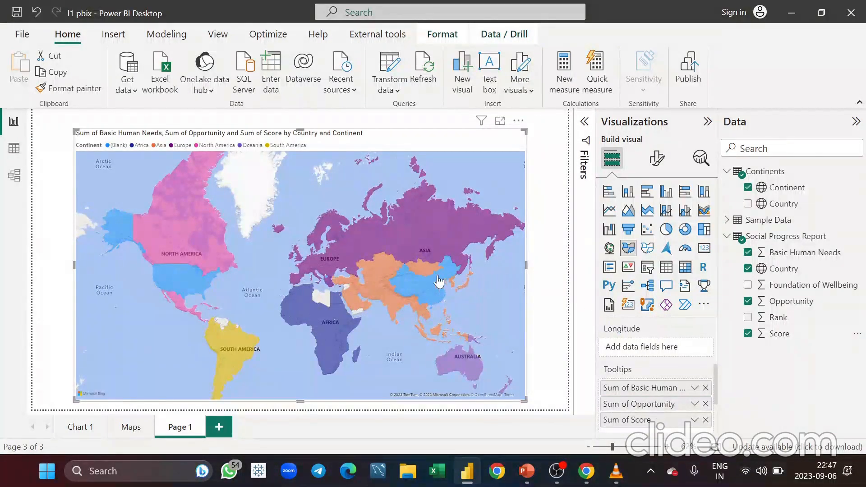
Open the aggregation options of the Score tooltip field and close them without changing anything
mouse_move(332, 258)
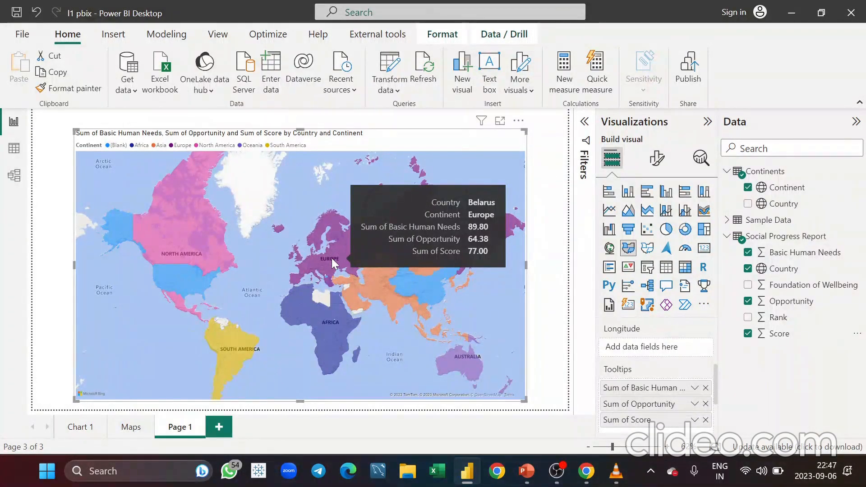
left_click(695, 420)
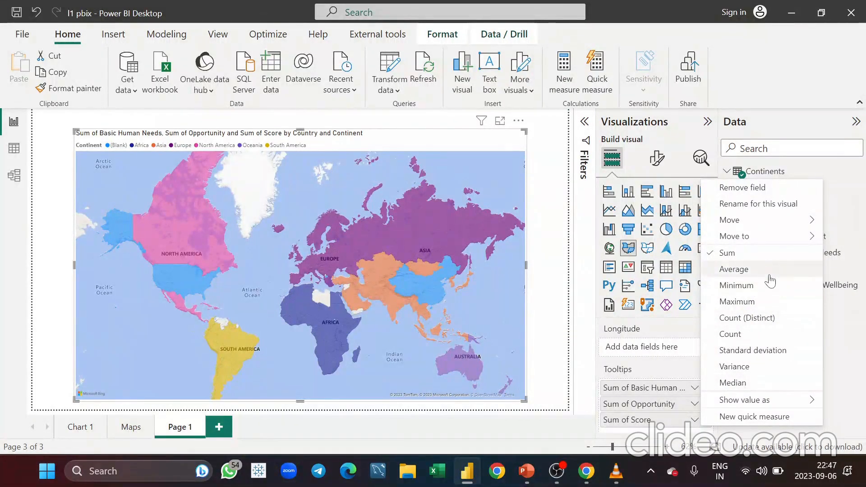
key("Escape")
double_click(553, 338)
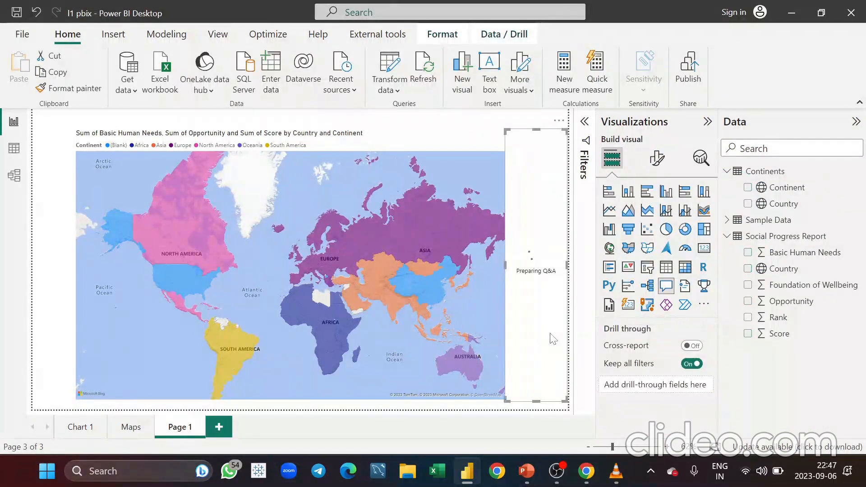
left_click(559, 121)
left_click(590, 139)
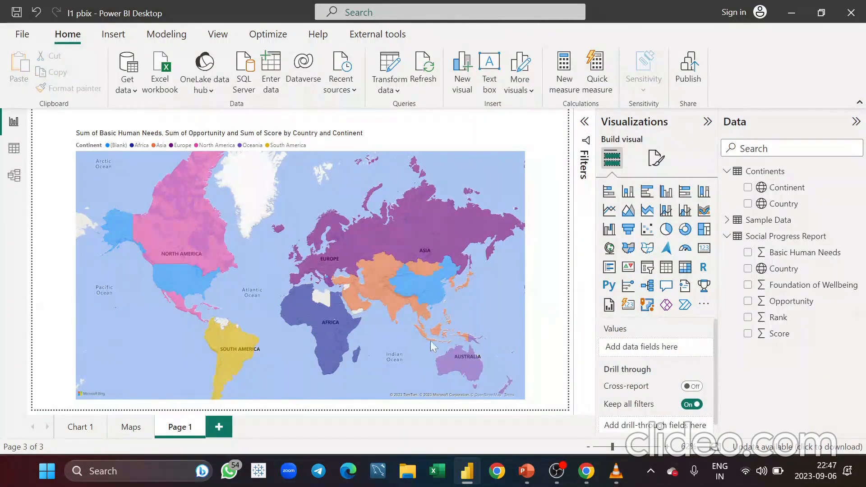
Add a new page with a shape map visual, enlarged and centred on the canvas
left_click(219, 427)
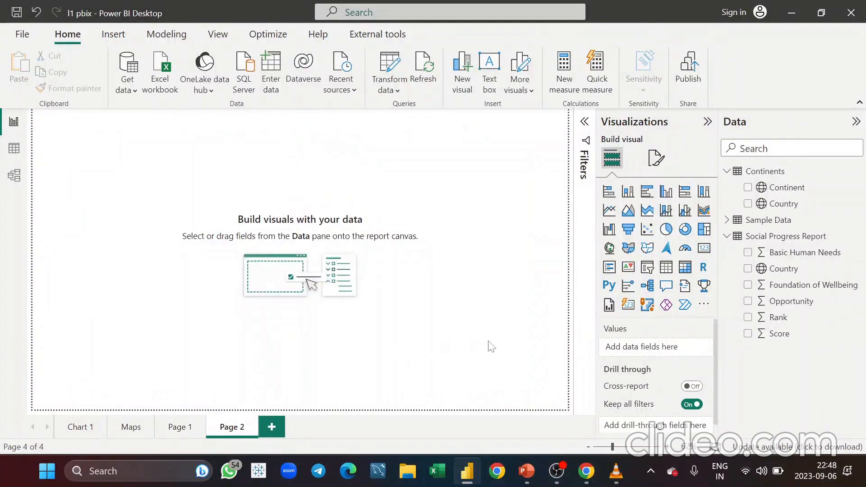
left_click(653, 254)
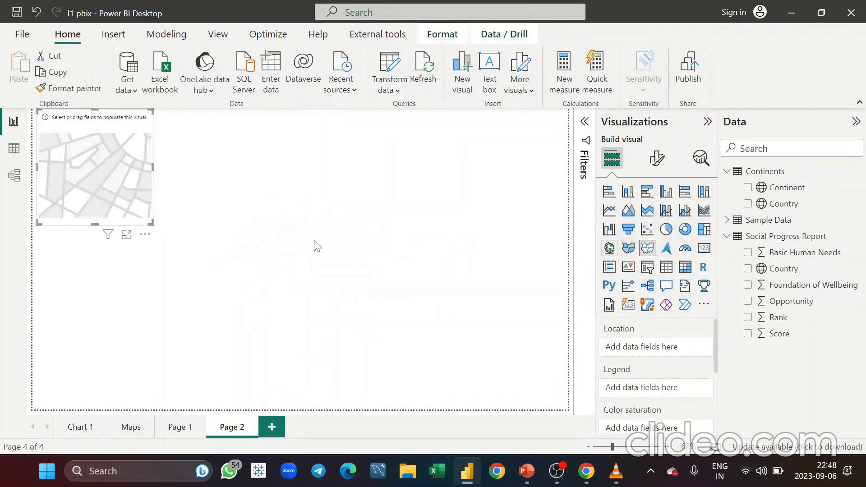
left_click_drag(151, 220, 508, 344)
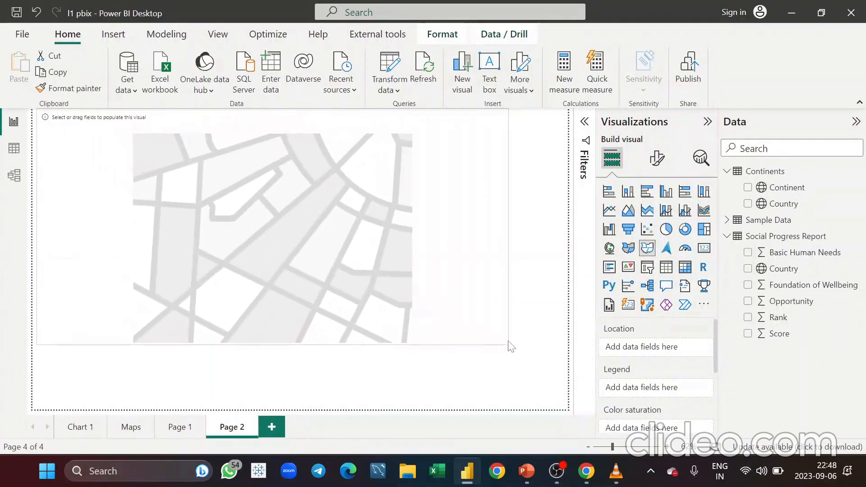
left_click_drag(460, 231, 480, 275)
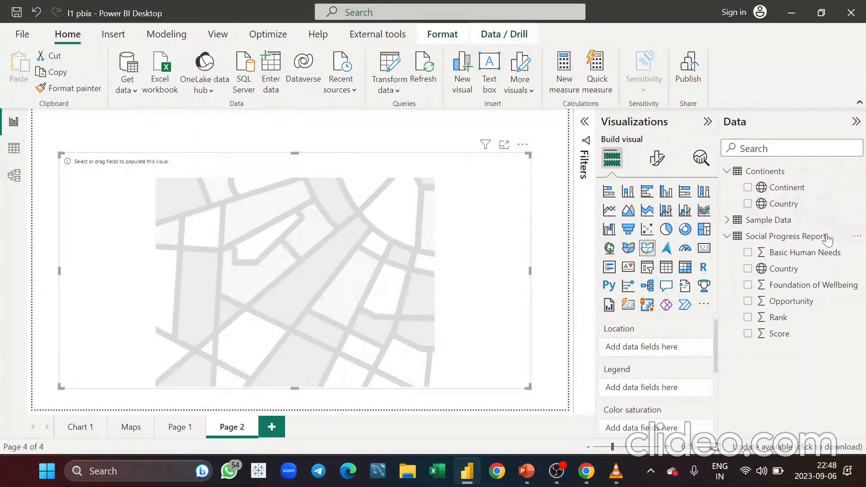
Put Social Progress Report's Country in the shape map's Location and remove it again
left_click_drag(791, 273, 650, 350)
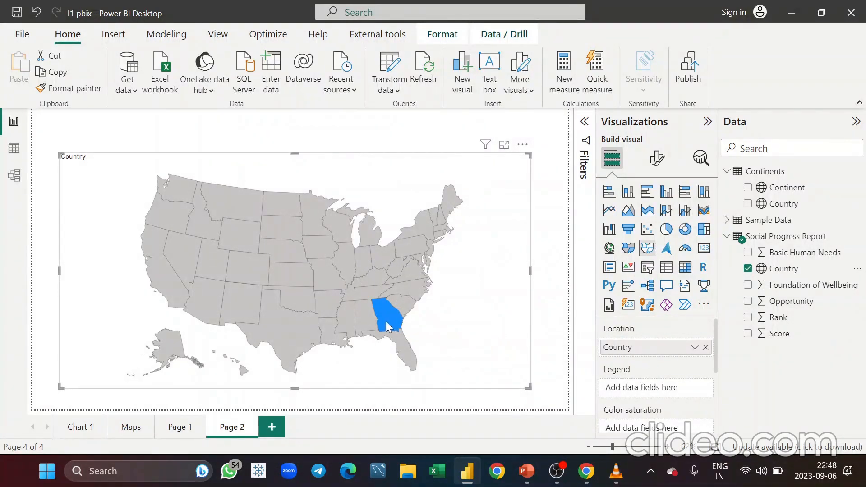
mouse_move(387, 326)
left_click(706, 347)
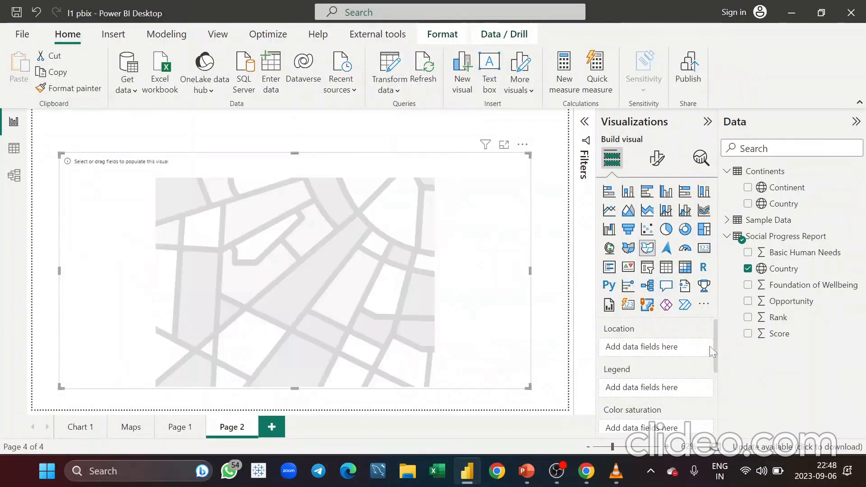
Put Continents' Continent in the shape map's Location
left_click_drag(786, 188, 662, 348)
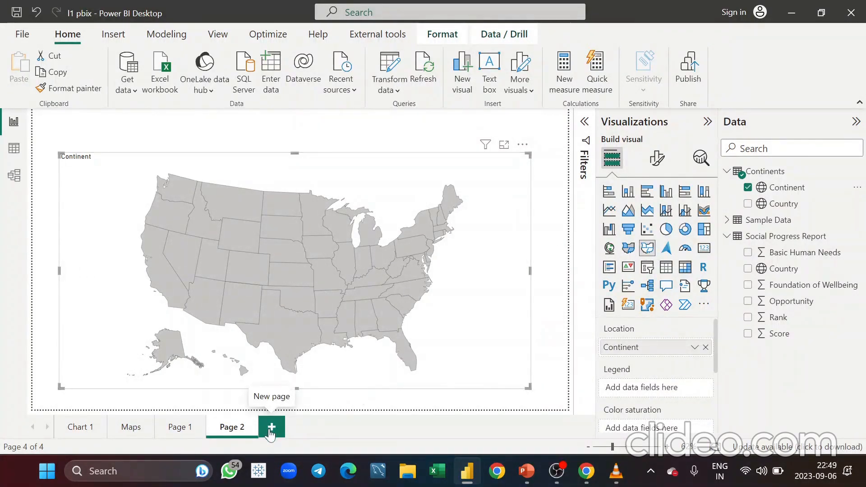
Add a new page and place an Azure map visual on it, enlarged near the top-left corner
left_click(271, 428)
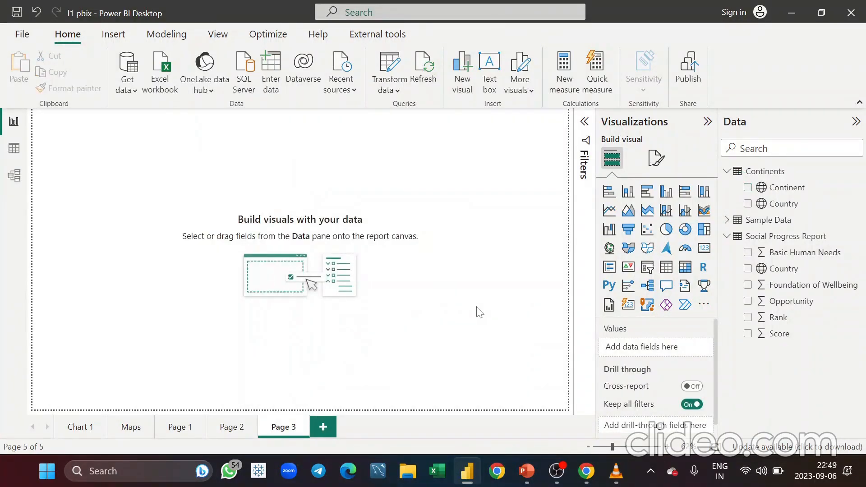
left_click(666, 249)
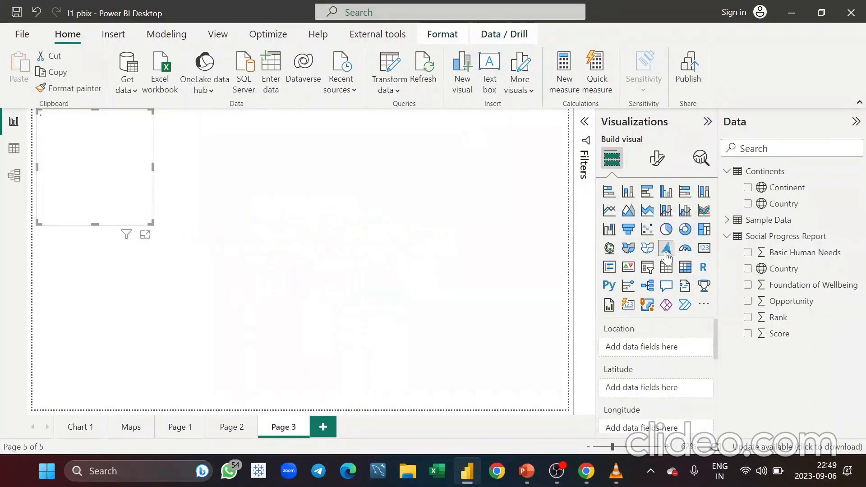
left_click_drag(153, 223, 265, 280)
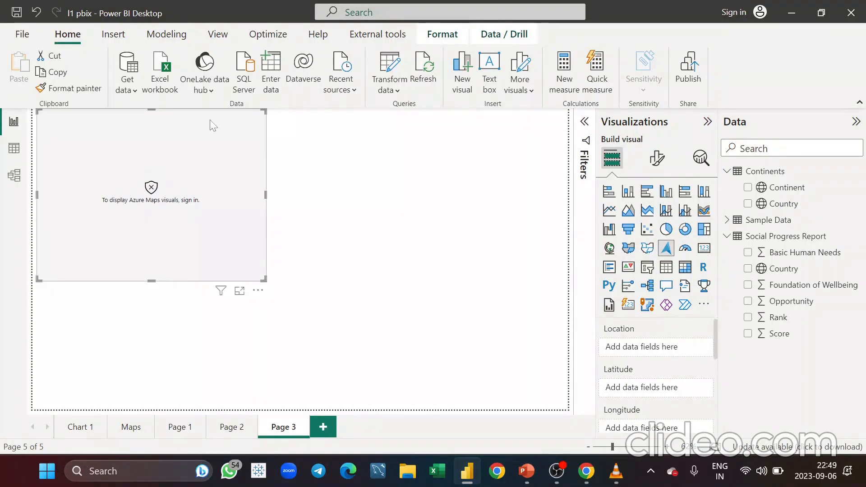
left_click_drag(210, 121, 204, 146)
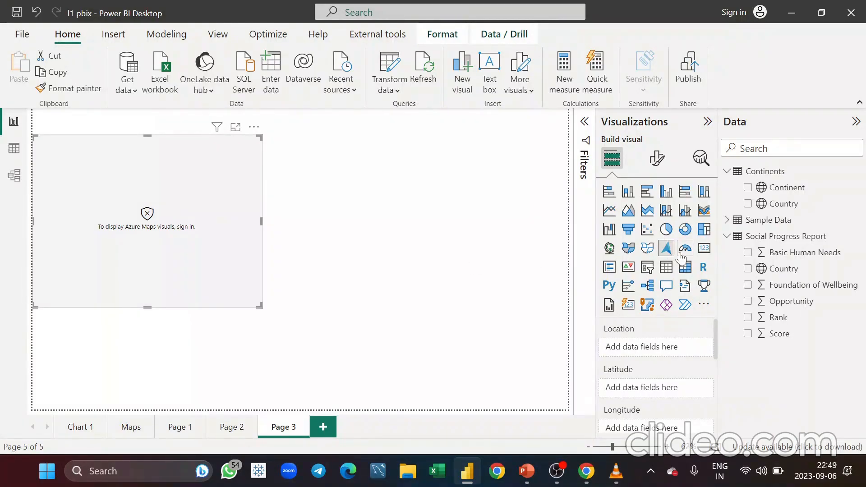
scroll(648, 394, "down", 3)
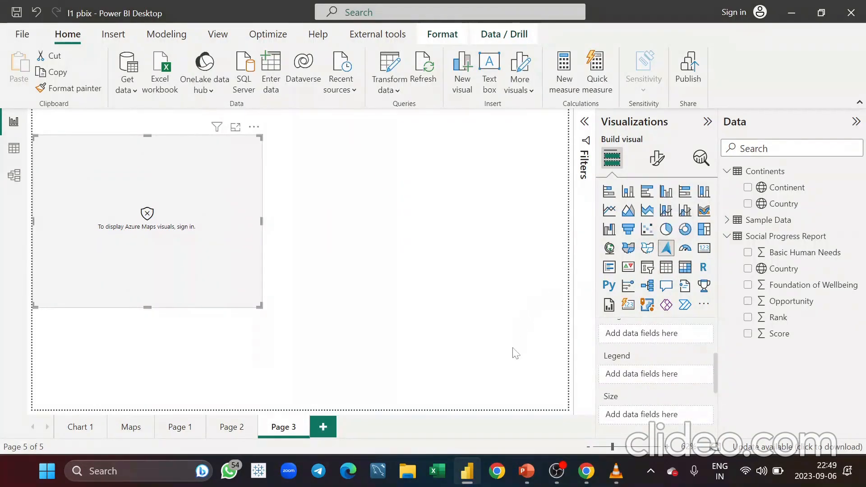
scroll(662, 401, "down", 1)
scroll(662, 401, "up", 2)
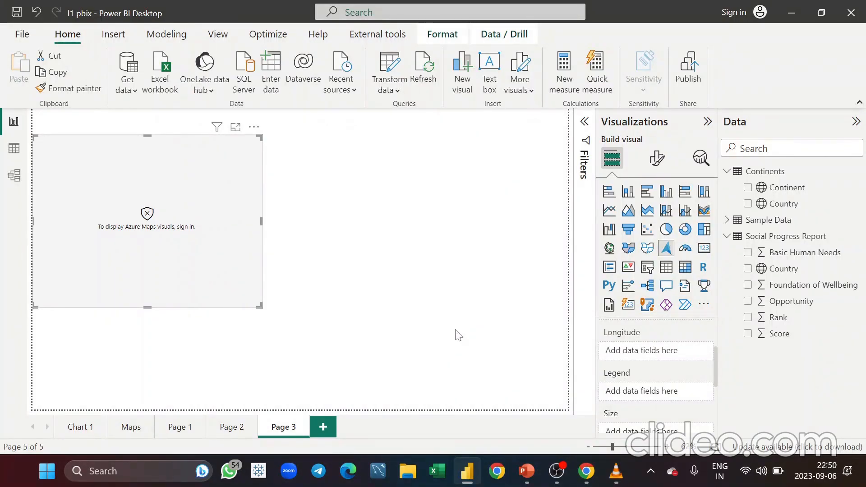
Add an ArcGIS for Power BI map in the upper-right area and put Social Progress Report's Country in its Location
left_click(422, 305)
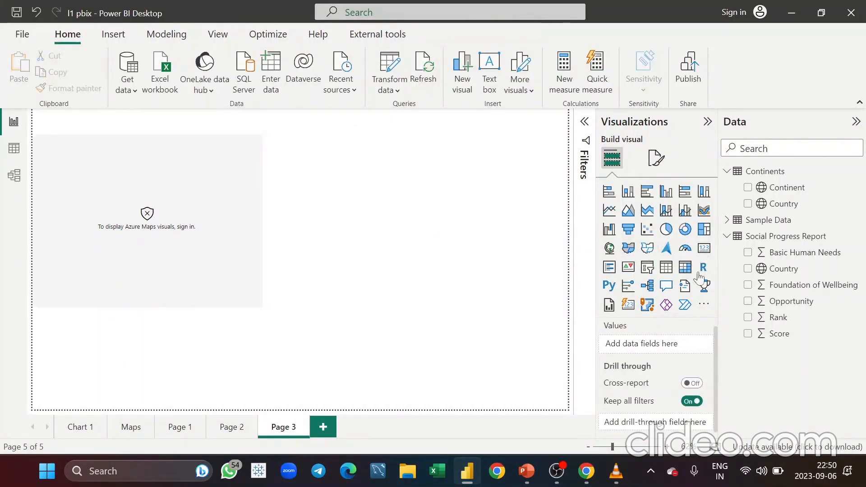
left_click(648, 306)
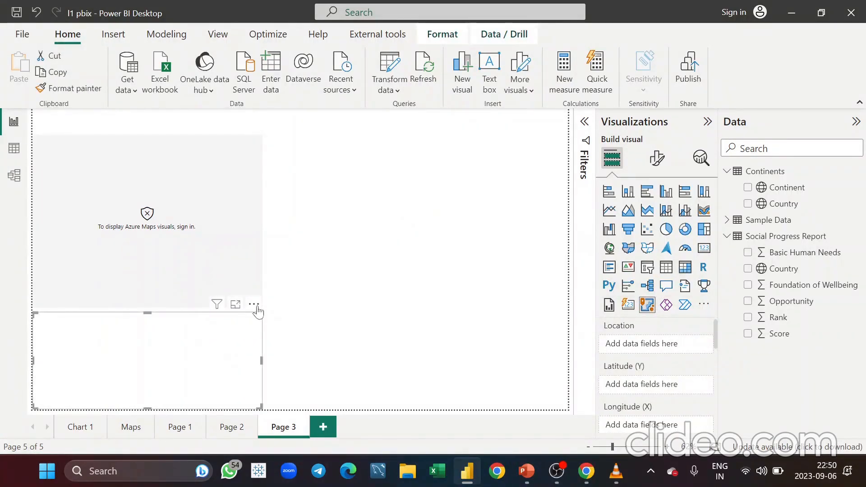
left_click_drag(250, 307, 507, 136)
left_click_drag(514, 235, 560, 340)
left_click_drag(793, 269, 647, 350)
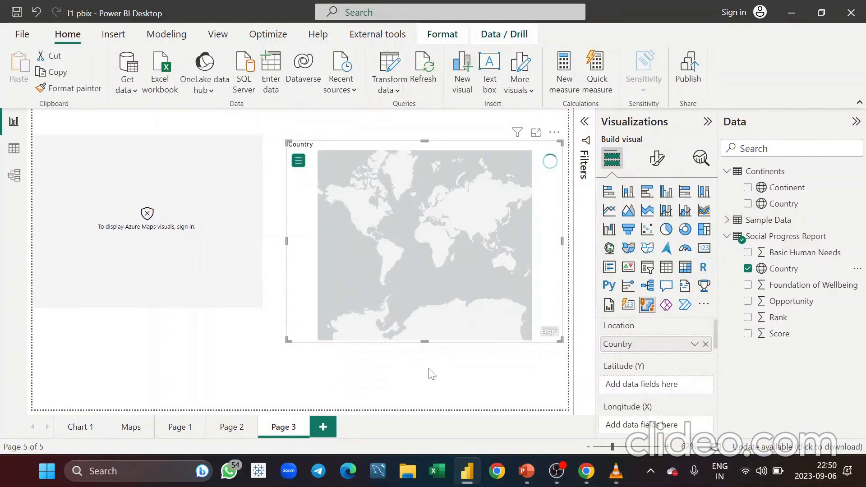
Delete the Azure map visual and widen the ArcGIS map leftwards across the canvas
left_click(223, 246)
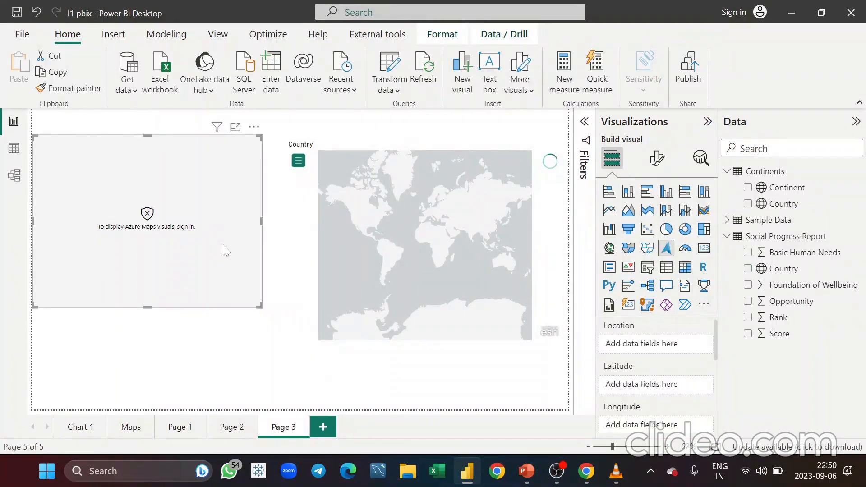
key("Delete")
left_click(313, 235)
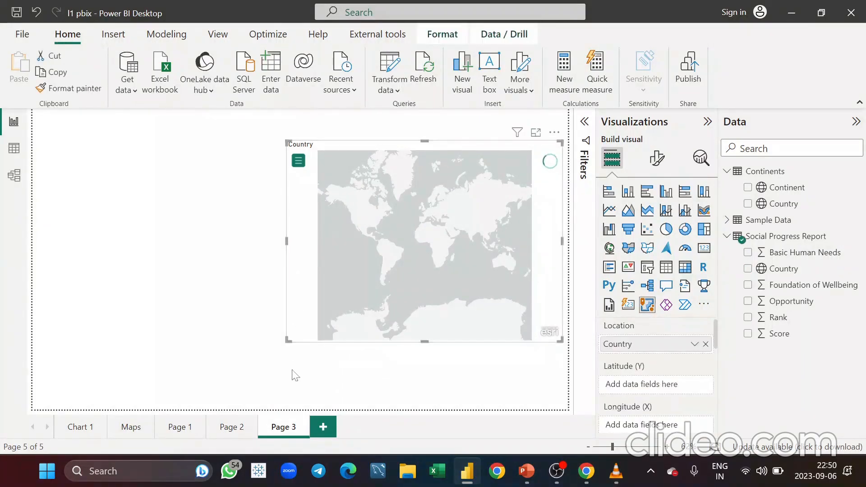
left_click_drag(288, 339, 117, 363)
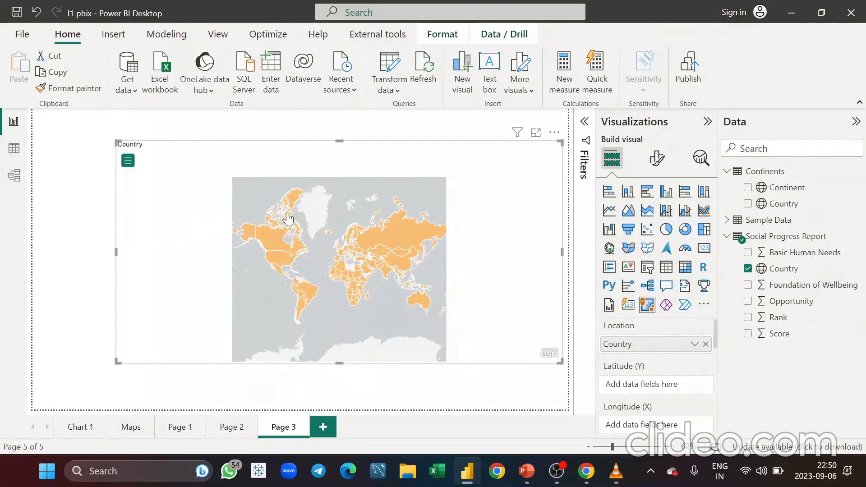
Put Continents' Continent in the ArcGIS map's Color field
left_click(394, 256)
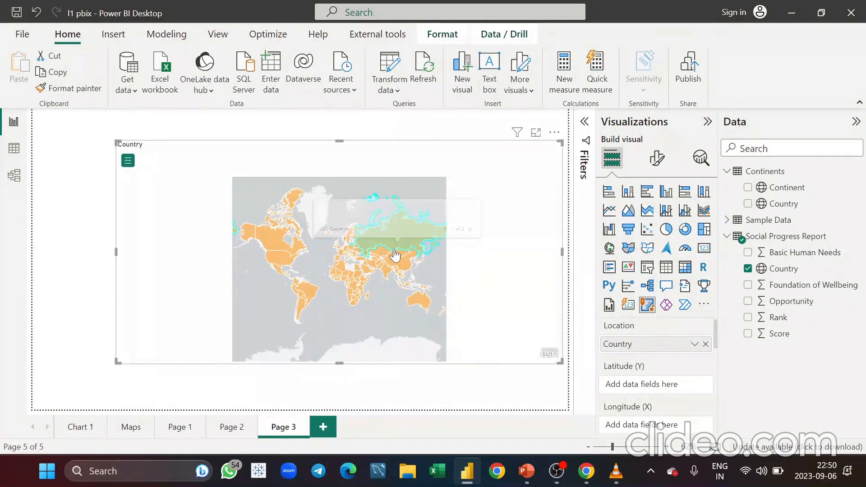
scroll(692, 427, "down", 3)
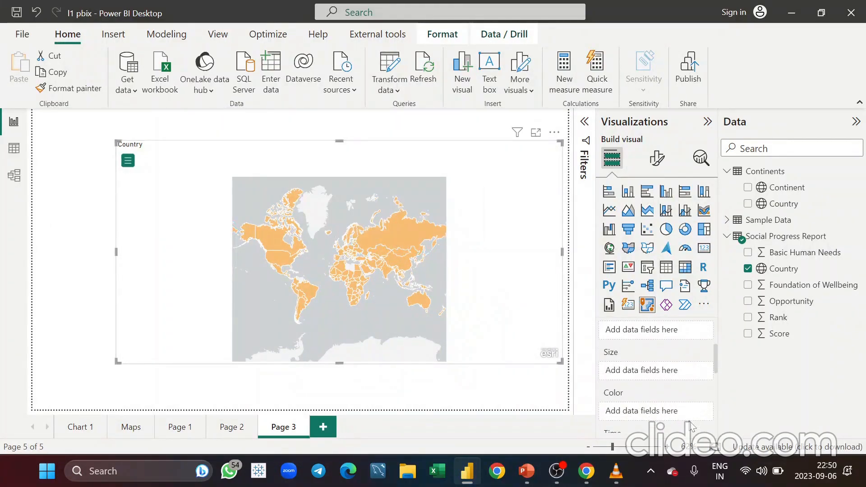
scroll(692, 425, "down", 2)
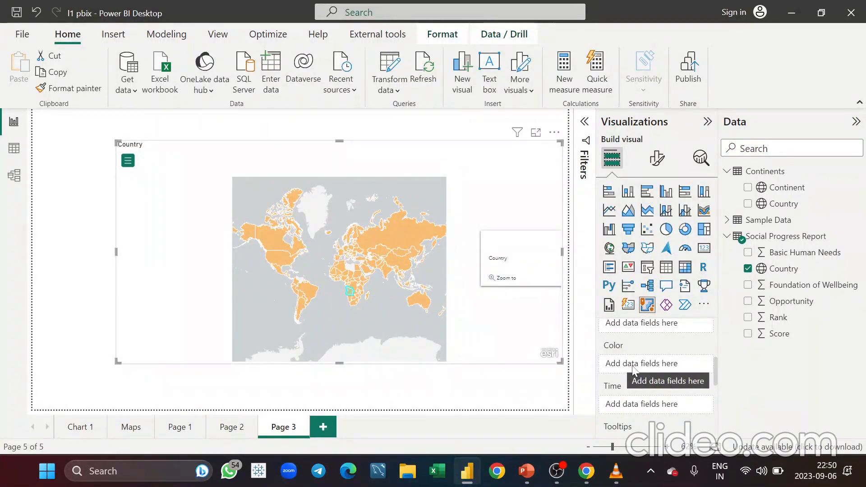
left_click_drag(785, 188, 652, 363)
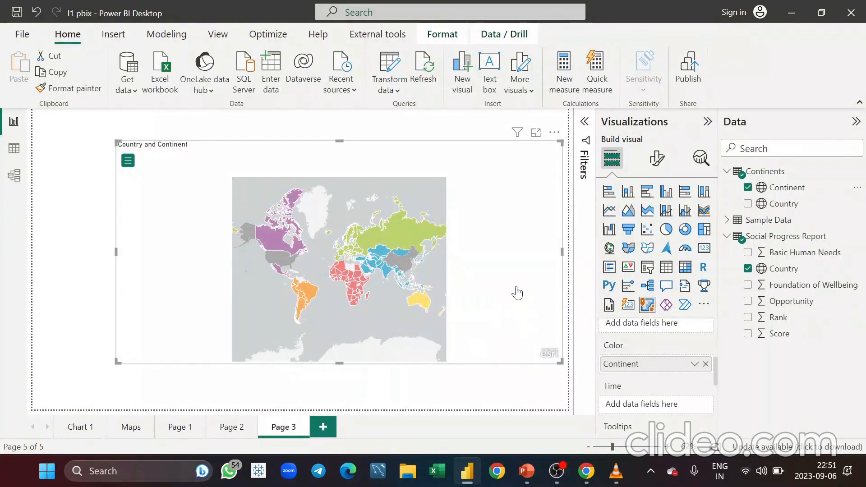
Inspect a country's tooltip on the ArcGIS map and expand the map's tool menu
left_click(278, 244)
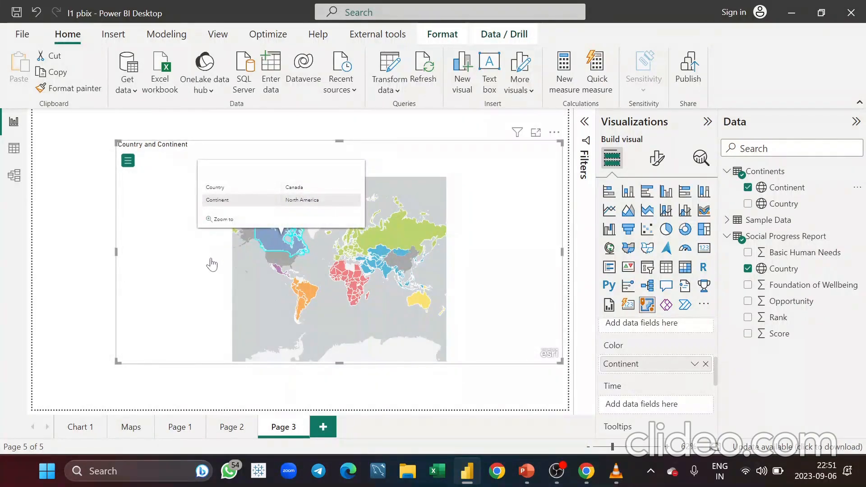
left_click(127, 167)
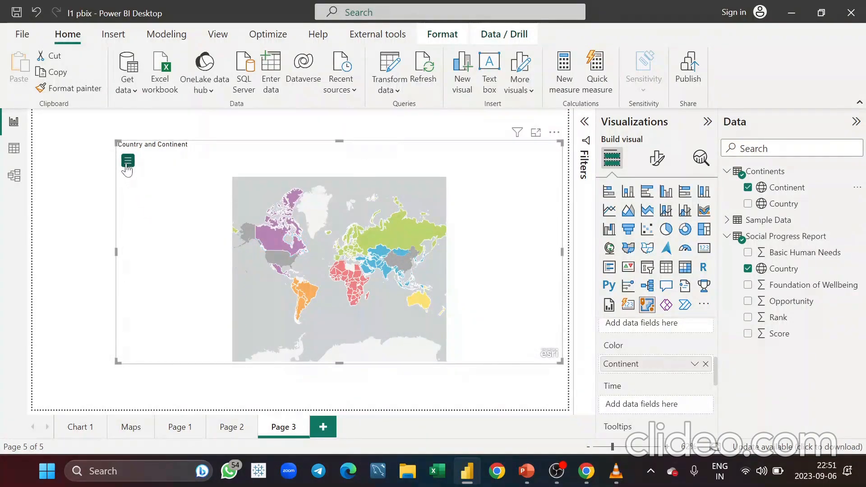
left_click(127, 169)
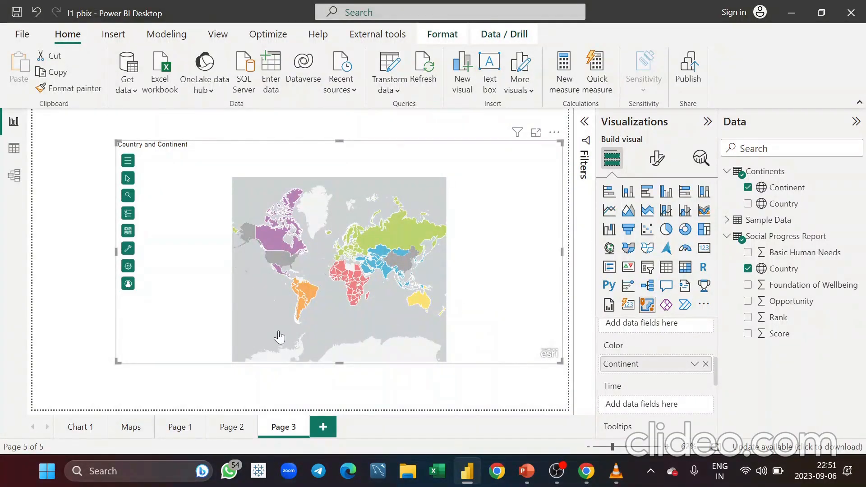
Add a new page with a scatter chart, enlarged and centred on the canvas
left_click(323, 429)
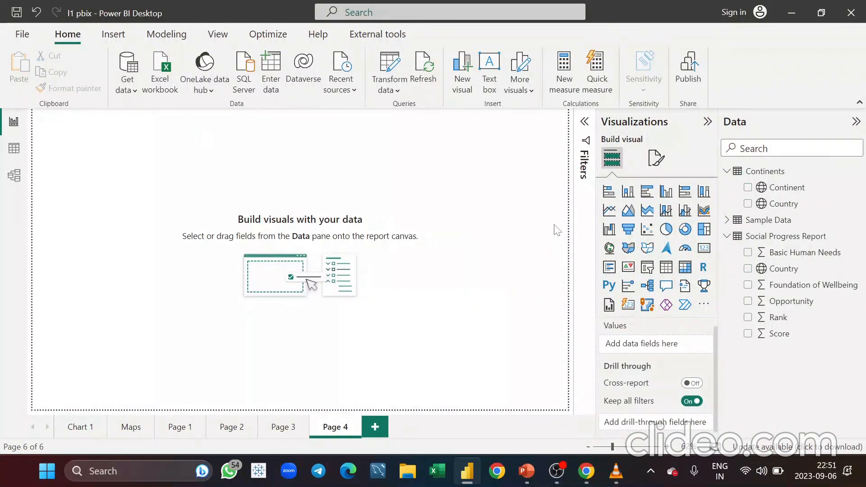
left_click(648, 231)
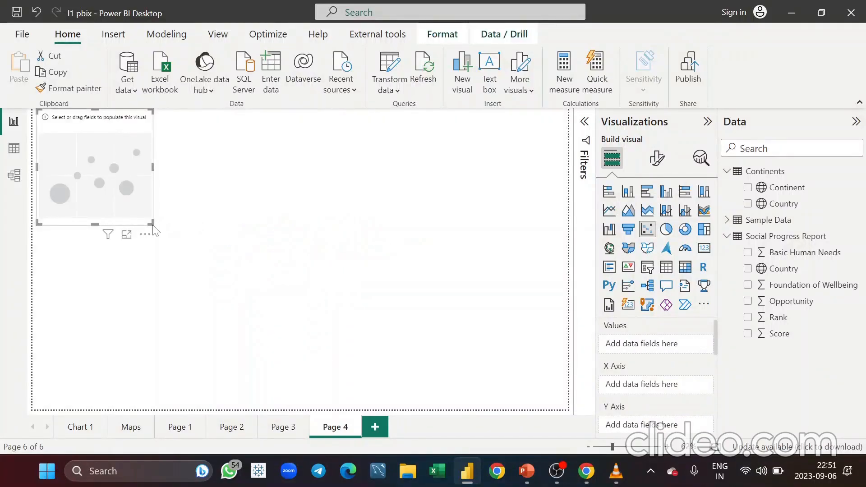
left_click_drag(147, 221, 460, 390)
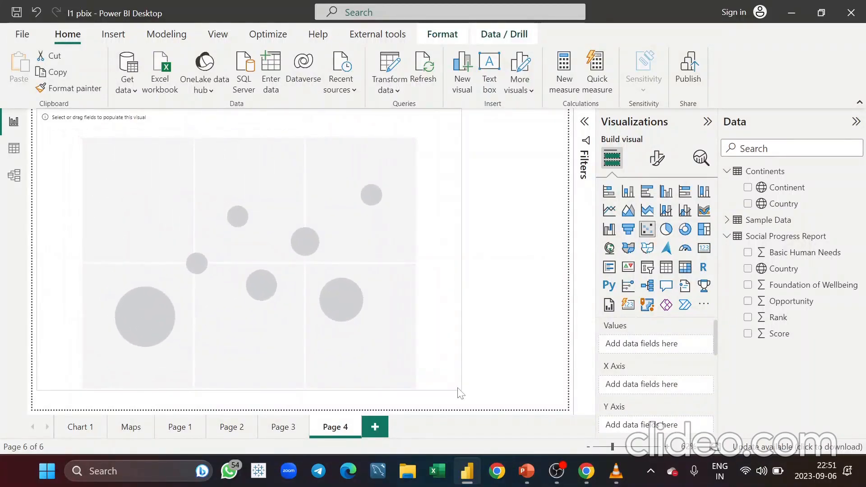
left_click_drag(447, 261, 485, 280)
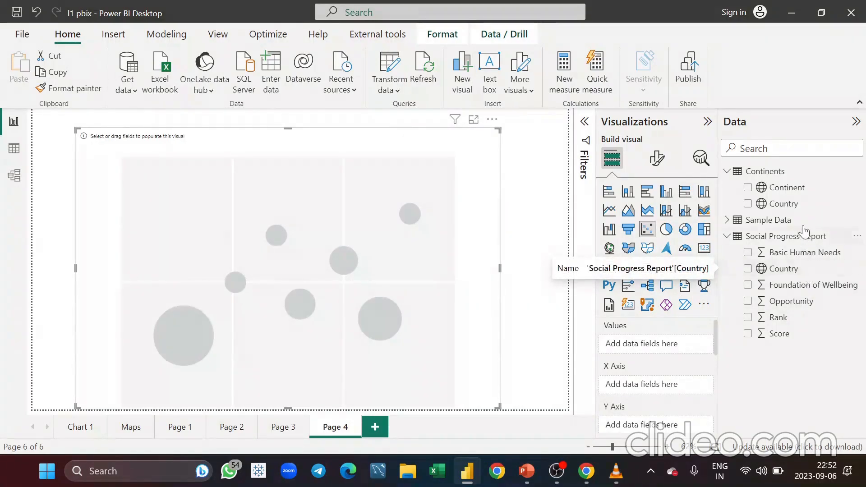
Build the scatter chart with Country in Values, Basic Human Needs on the X Axis and Score on the Y Axis
left_click_drag(791, 270, 653, 350)
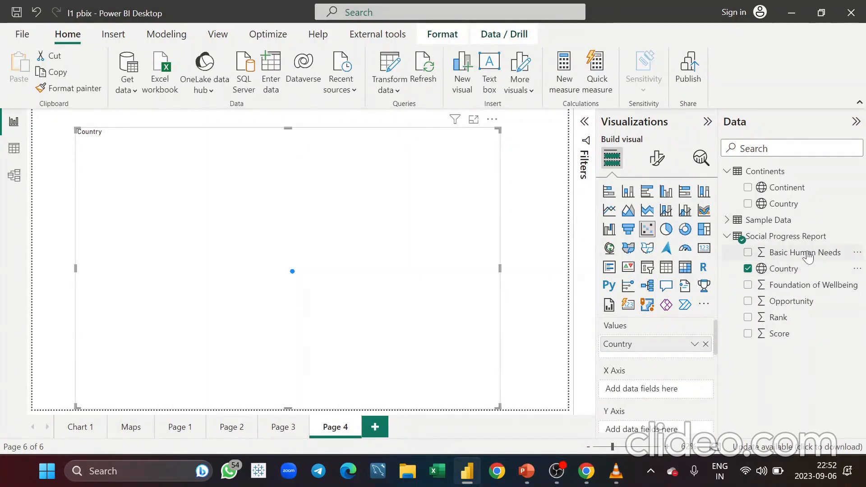
left_click_drag(808, 256, 661, 393)
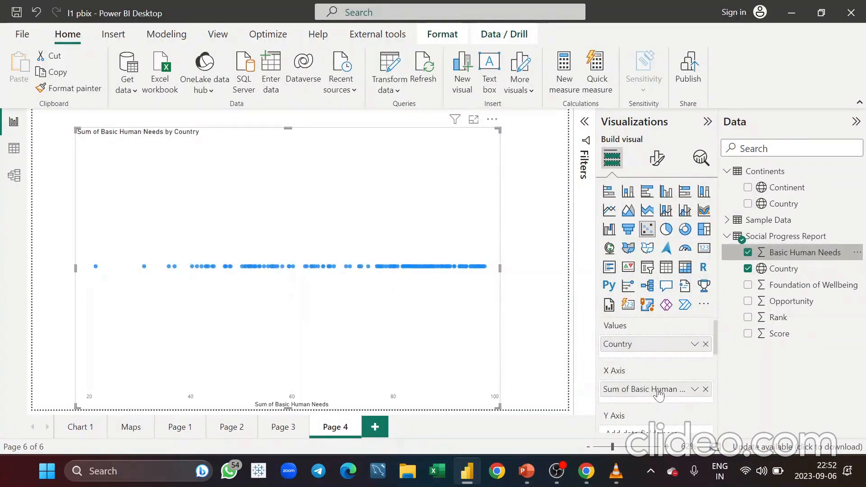
left_click_drag(790, 334, 662, 432)
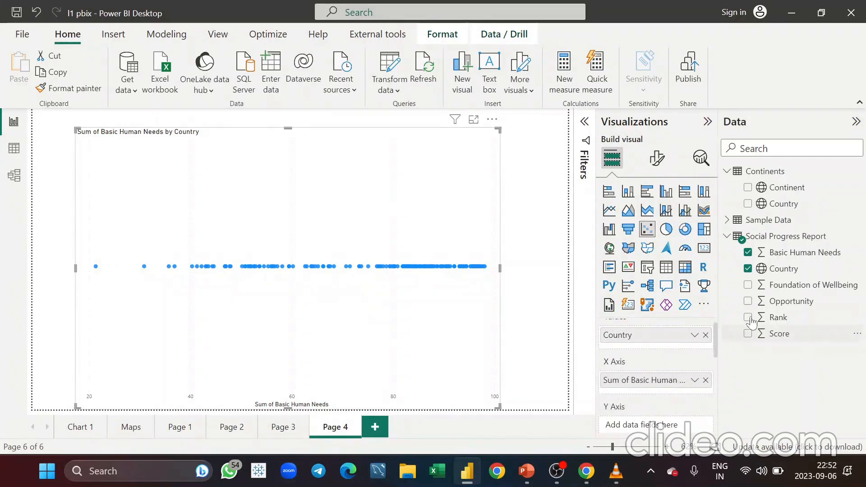
left_click_drag(793, 334, 650, 428)
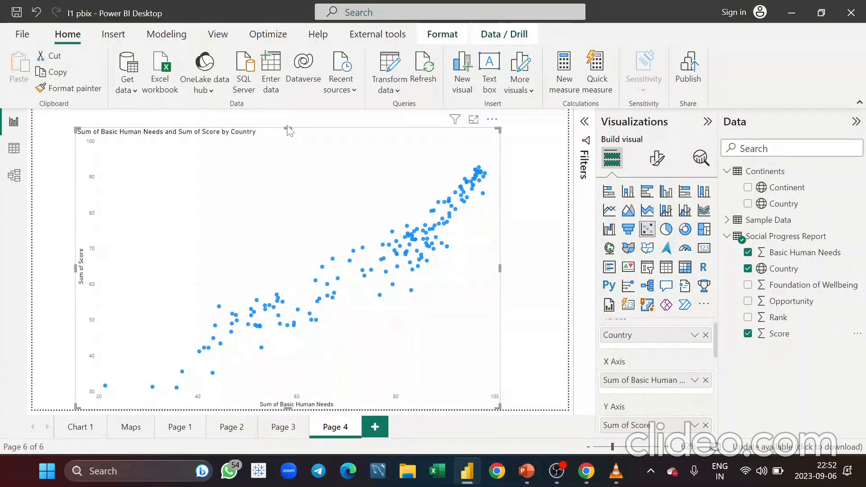
Nudge the scatter chart slightly down on the canvas
left_click_drag(286, 129, 287, 162)
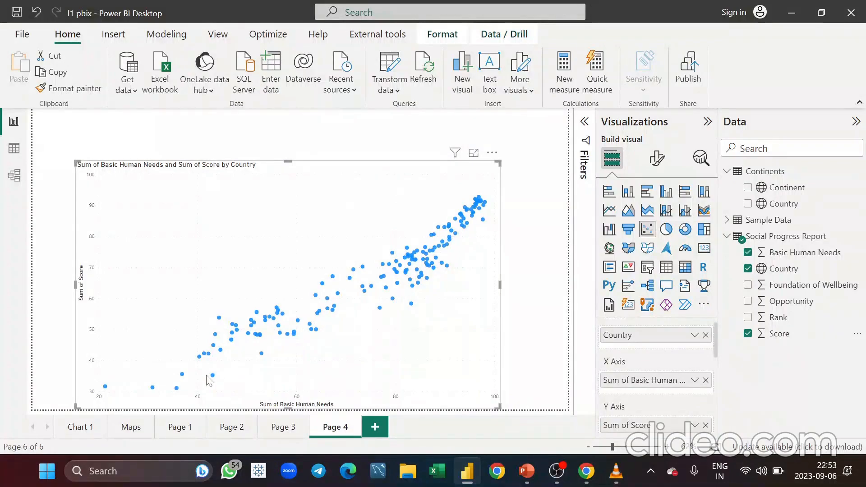
mouse_move(462, 217)
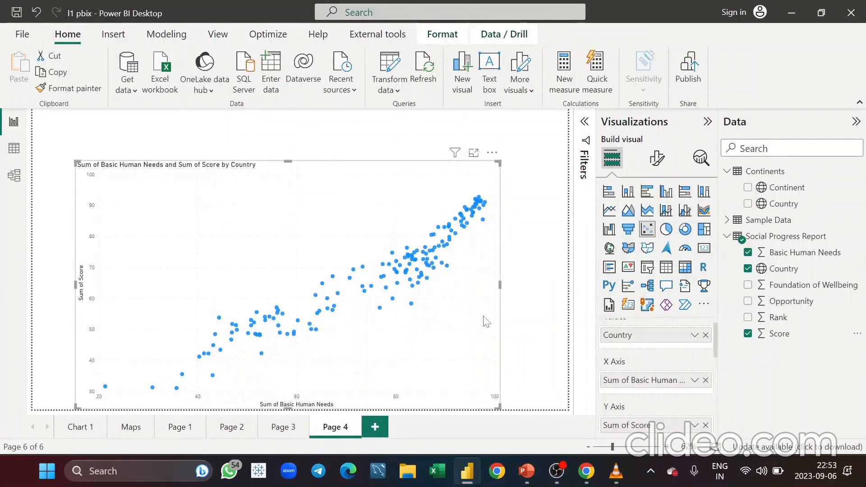
left_click_drag(394, 184, 393, 173)
scroll(634, 384, "down", 1)
scroll(633, 384, "down", 2)
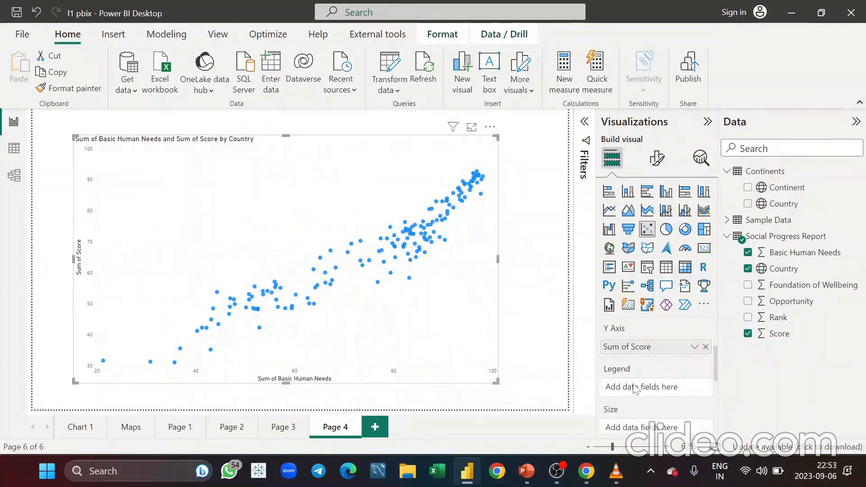
Put Continents' Continent in the scatter chart's Legend
left_click_drag(775, 188, 651, 377)
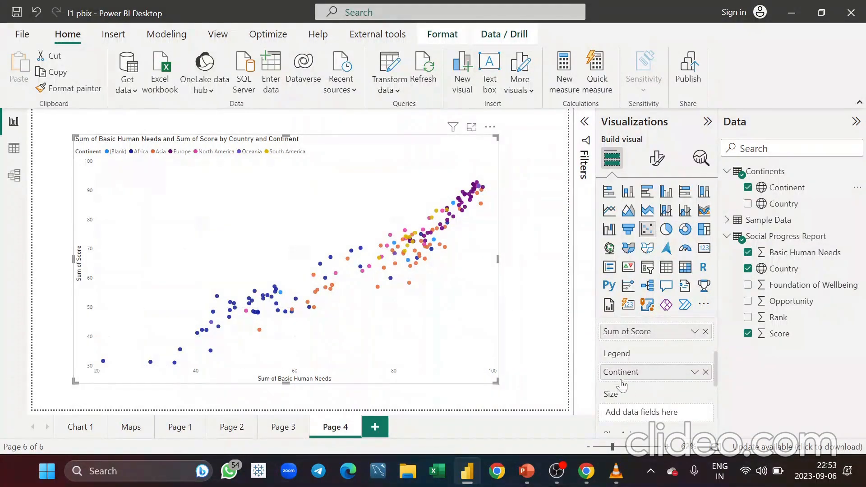
scroll(634, 402, "down", 3)
scroll(636, 400, "up", 1)
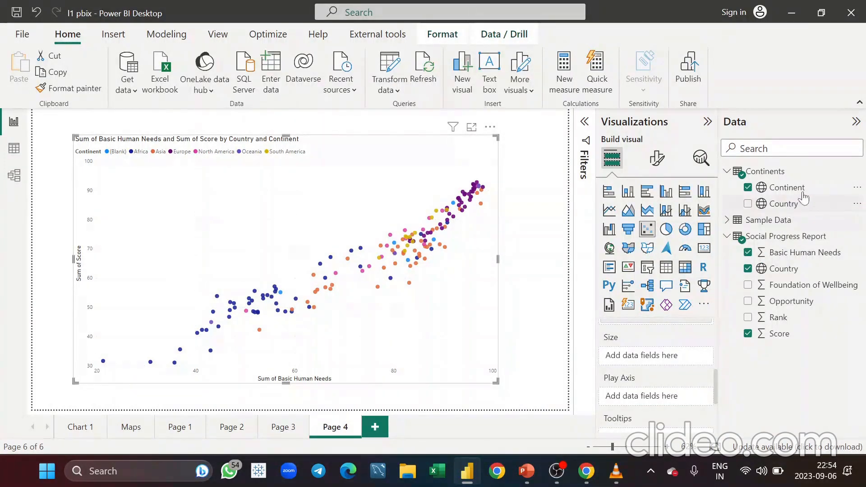
Put Continents' Continent in the scatter chart's Play Axis
left_click_drag(805, 193, 657, 399)
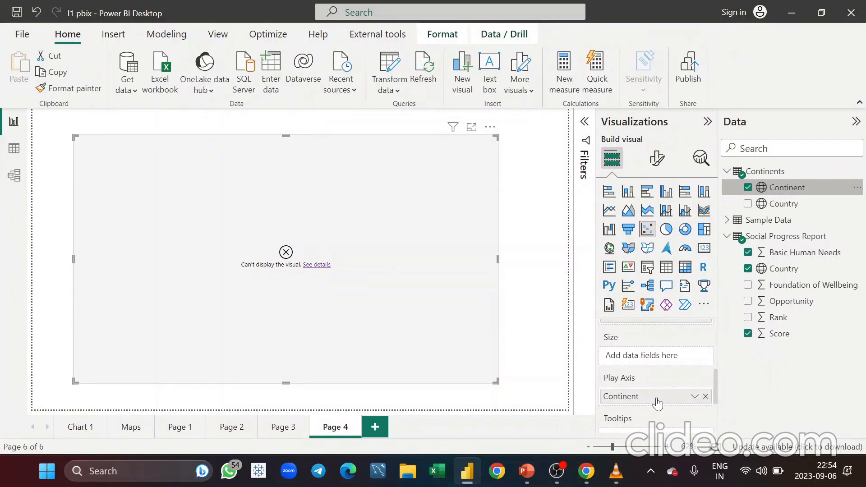
left_click_drag(657, 395, 658, 396)
scroll(657, 397, "down", 1)
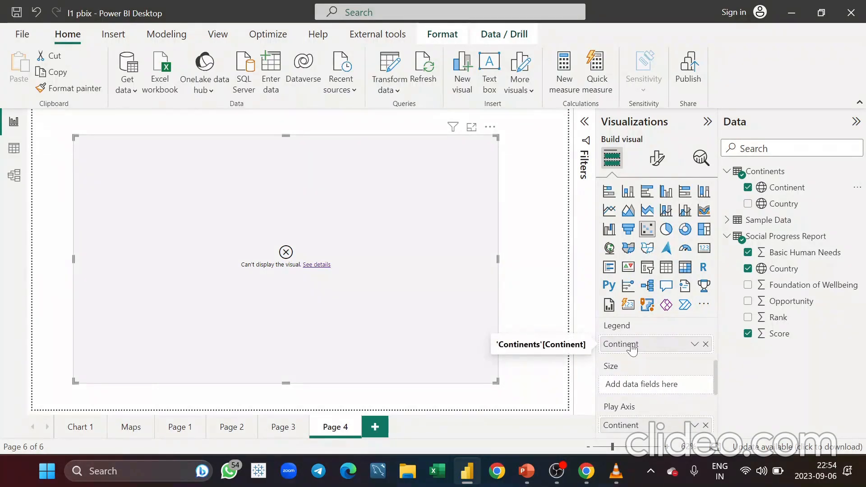
scroll(633, 383, "down", 2)
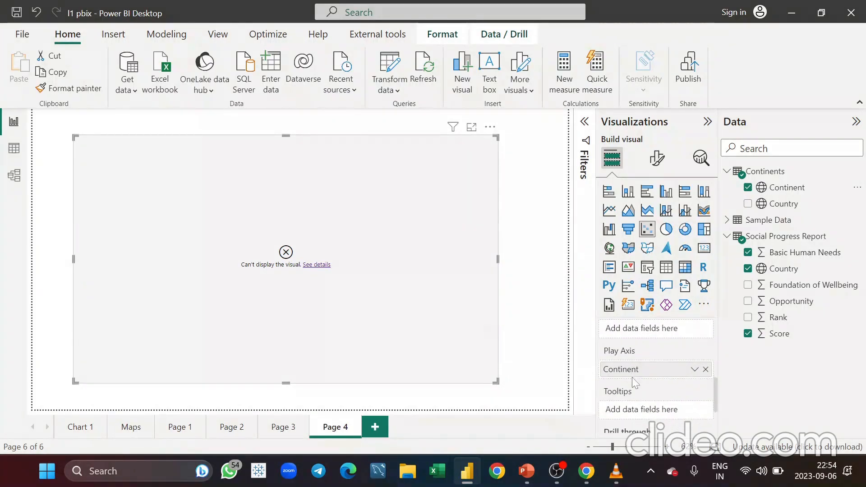
Remove Continent from the scatter chart's Legend and play the chart's Play Axis animation
scroll(634, 381, "up", 3)
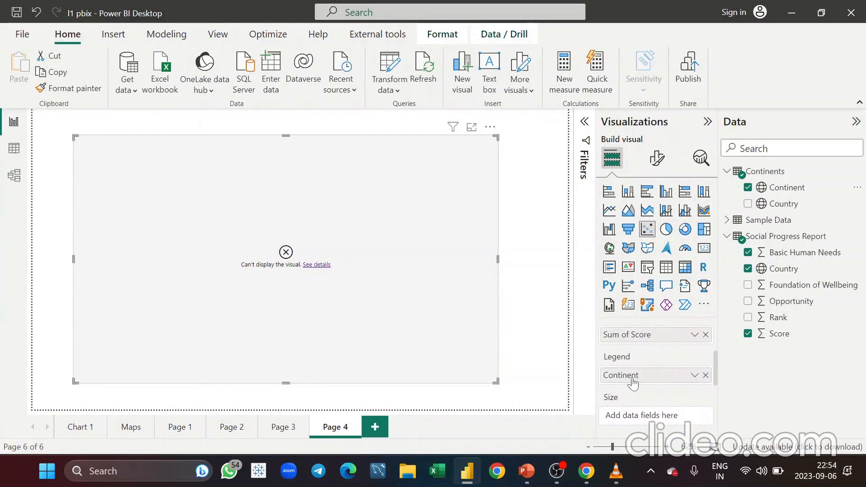
left_click(707, 378)
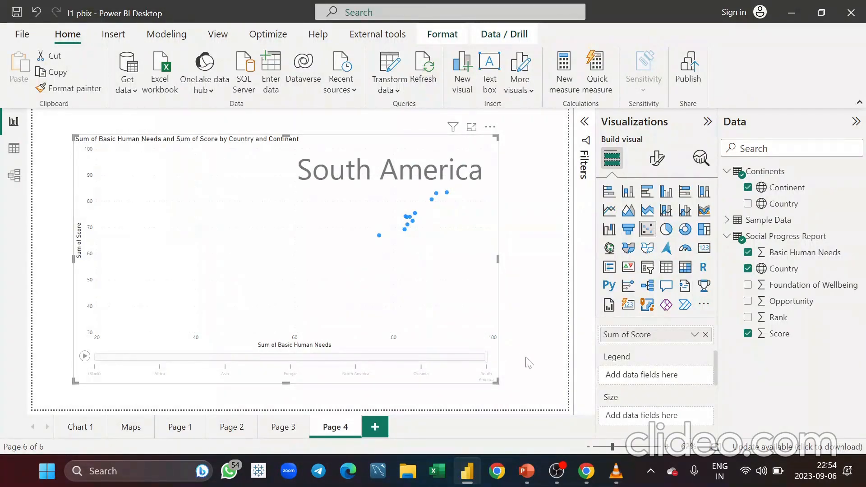
scroll(654, 390, "down", 2)
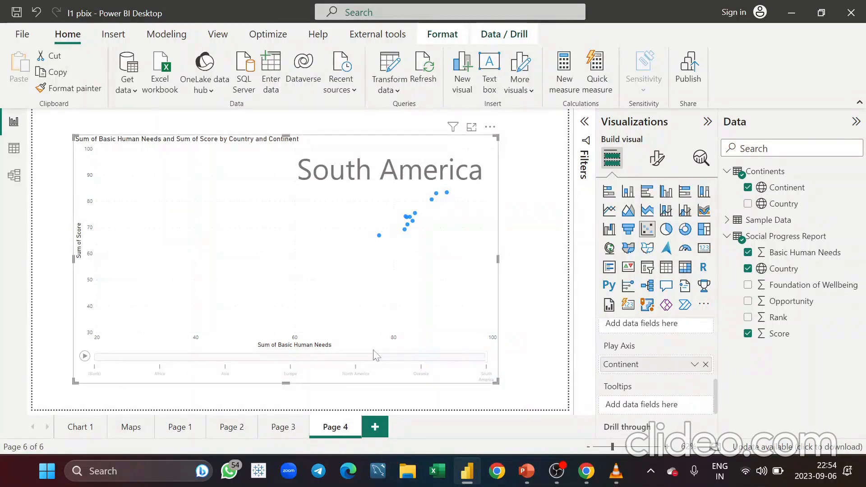
left_click(85, 357)
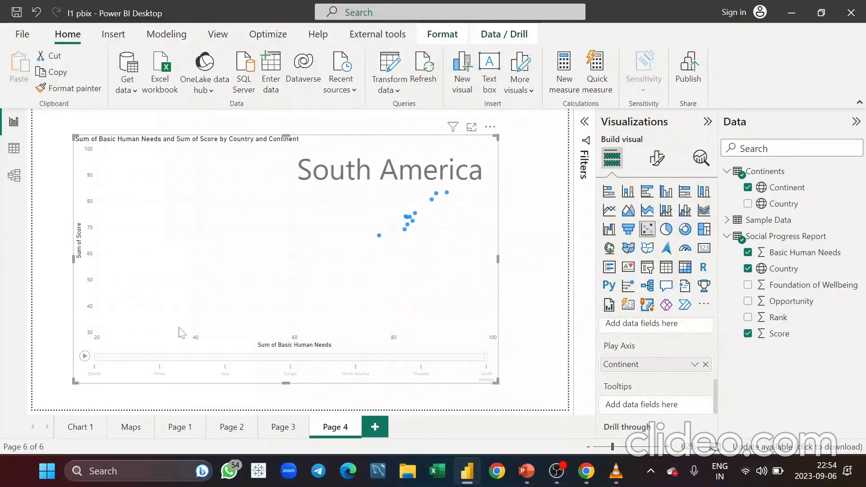
left_click(85, 357)
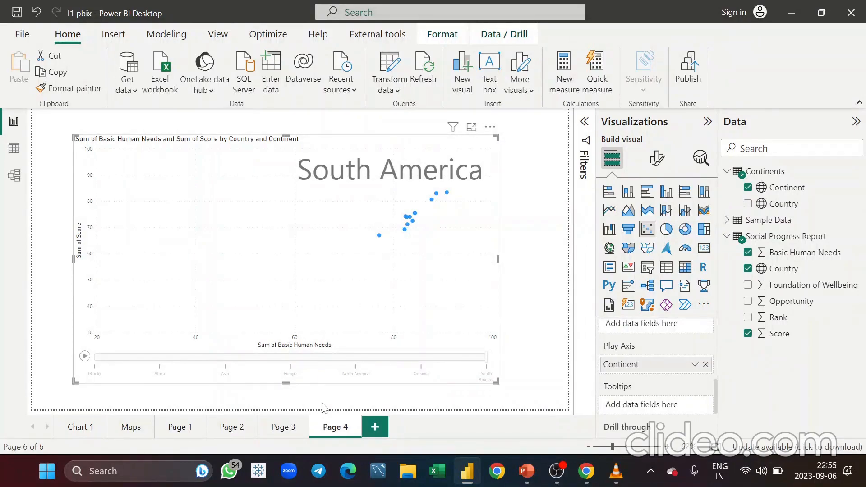
Switch to Page 3, open Save As and enter Part 4 as the file name
left_click(294, 432)
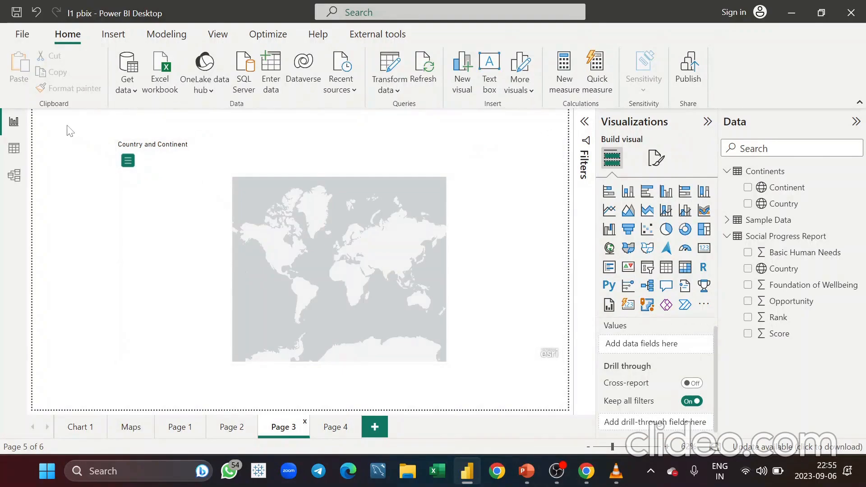
left_click(23, 35)
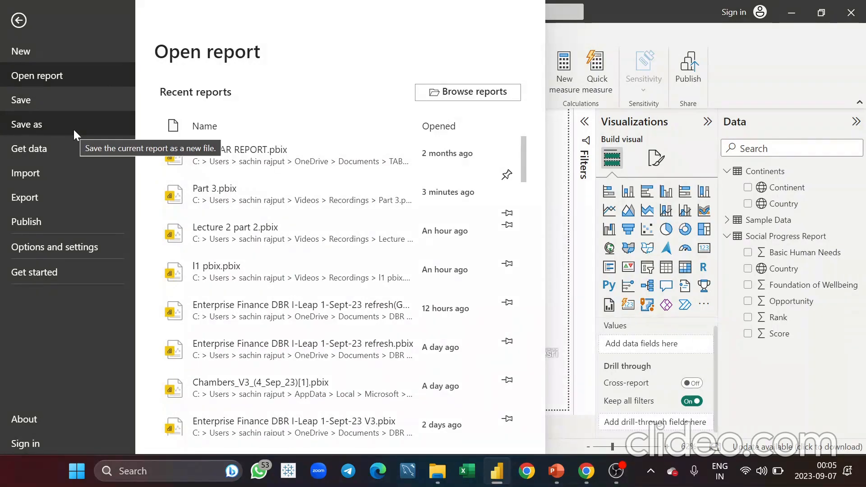
left_click(75, 131)
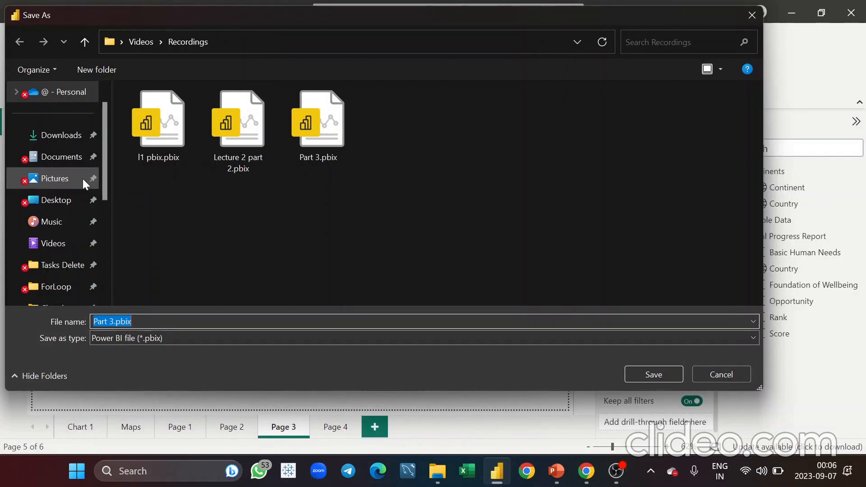
scroll(68, 254, "down", 3)
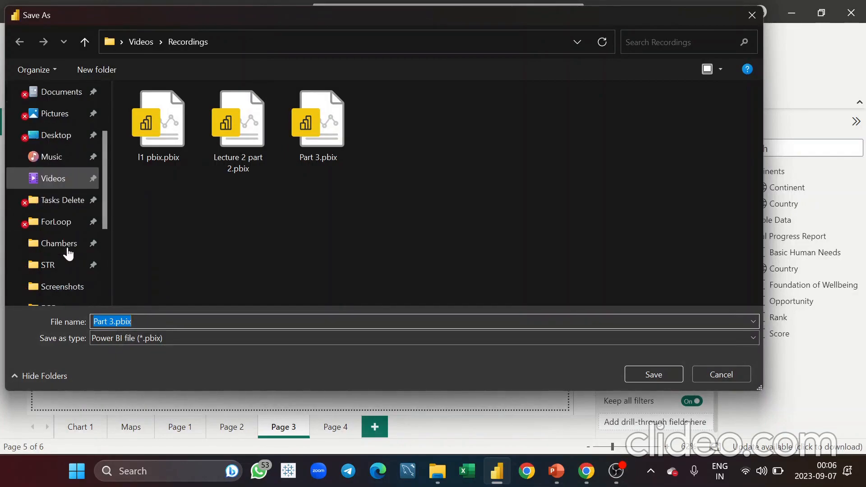
scroll(69, 254, "up", 2)
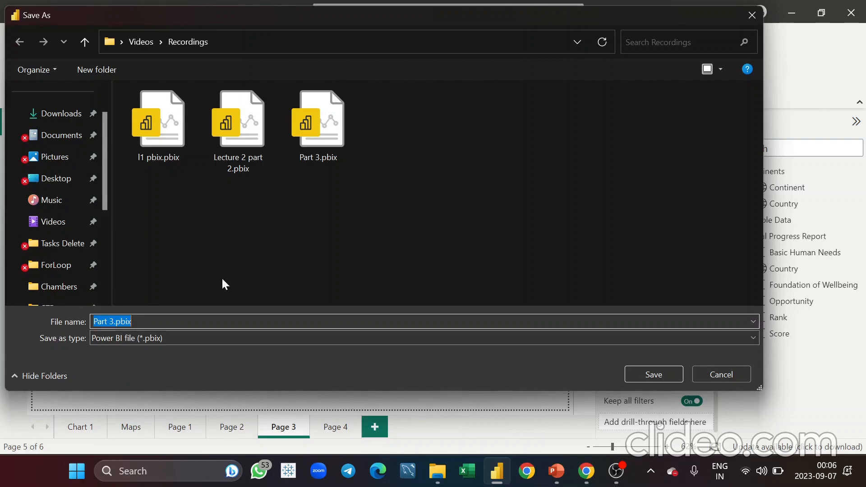
key("BackSpace")
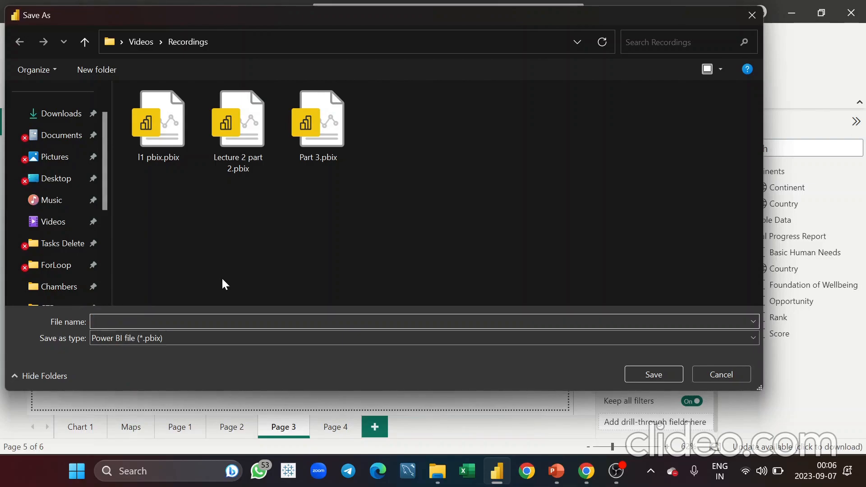
type("Part ")
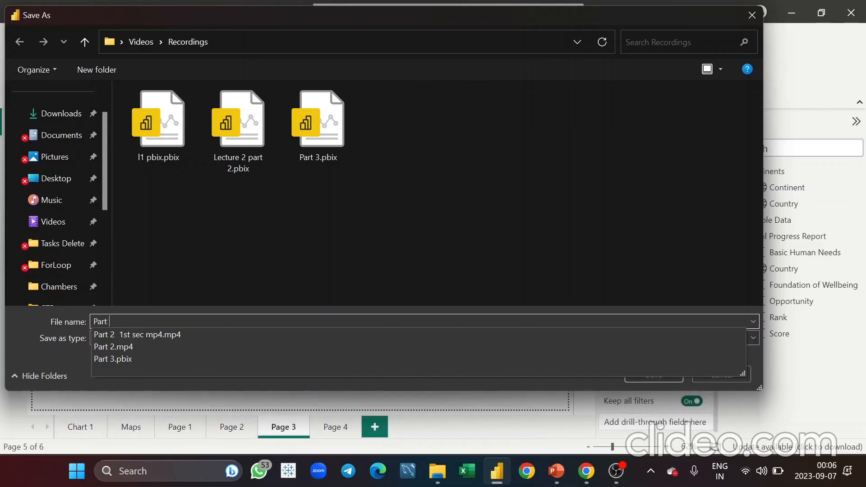
type("4")
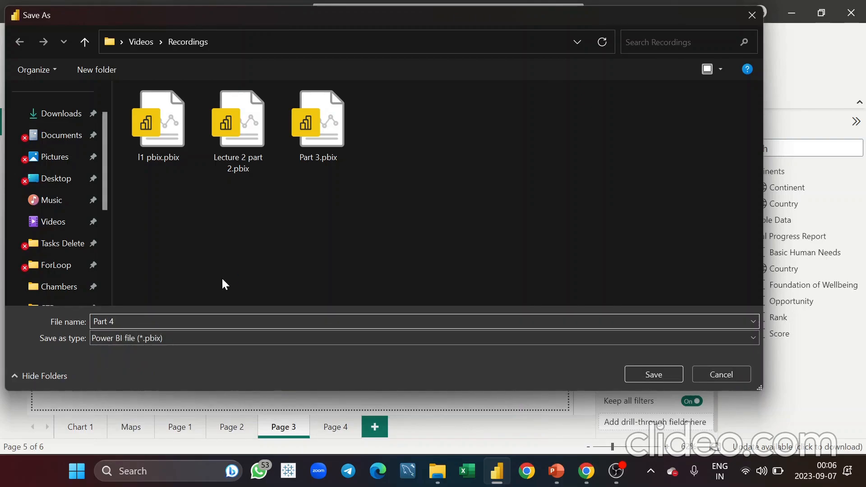
Save the report as Part 4 with the Power BI file (*.pbix) type, after briefly trying the template type
left_click(269, 339)
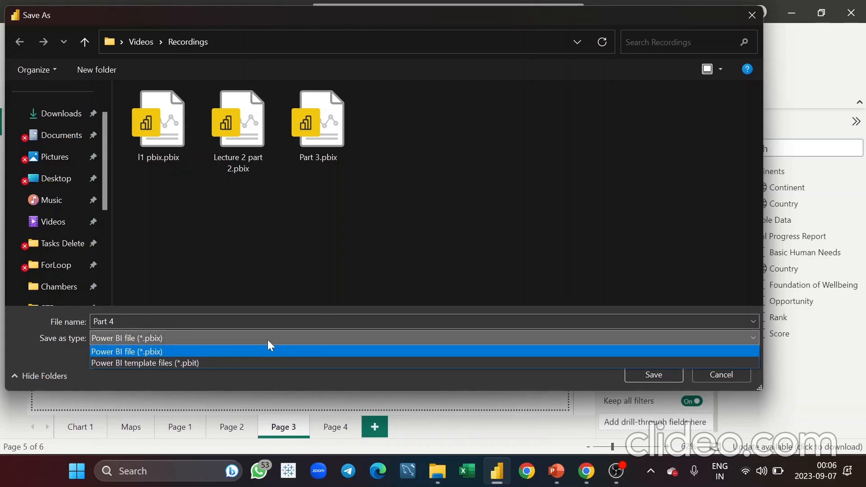
left_click(269, 340)
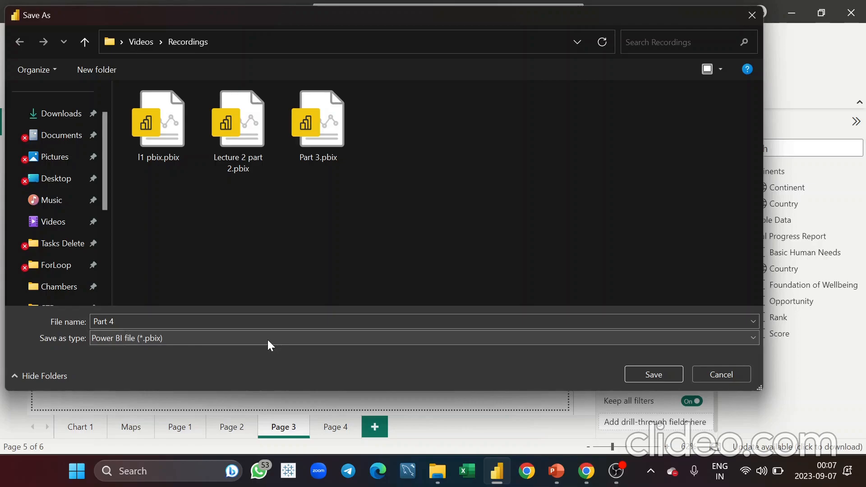
left_click(267, 340)
left_click(244, 361)
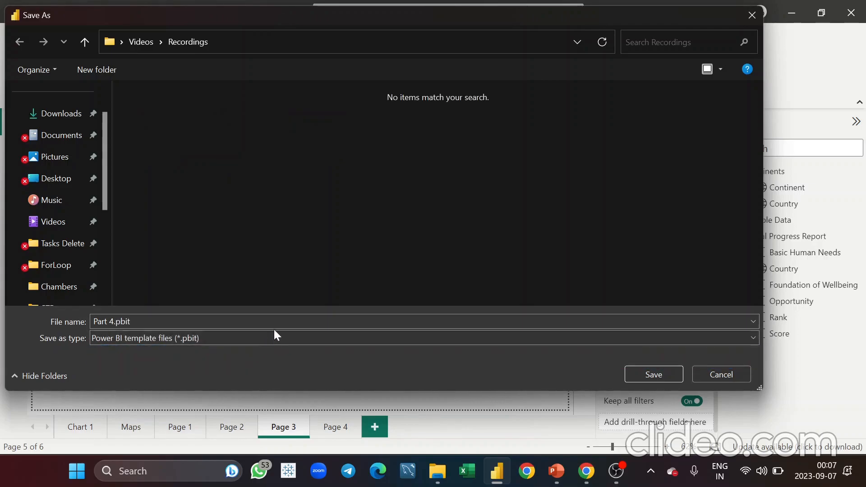
left_click(297, 343)
left_click(269, 356)
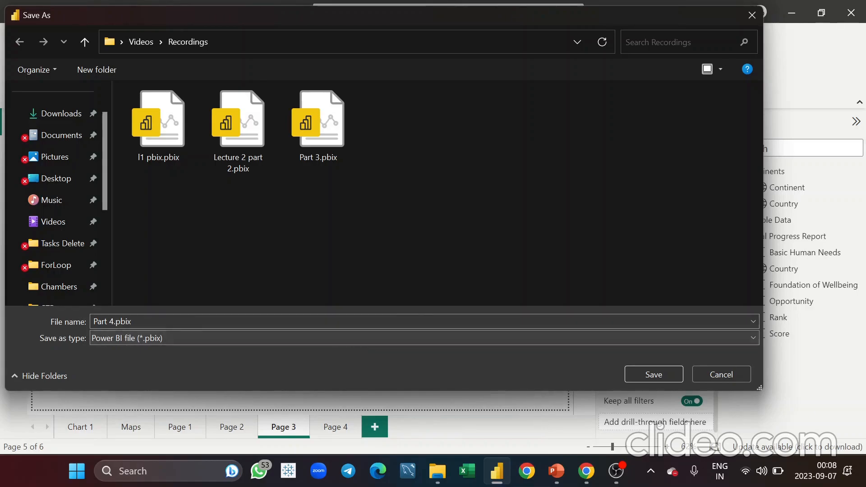
left_click(668, 379)
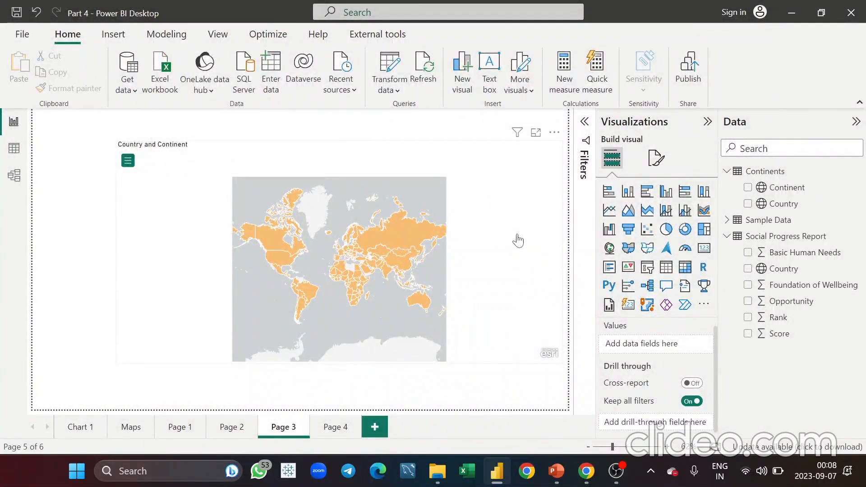
left_click(279, 221)
left_click(90, 239)
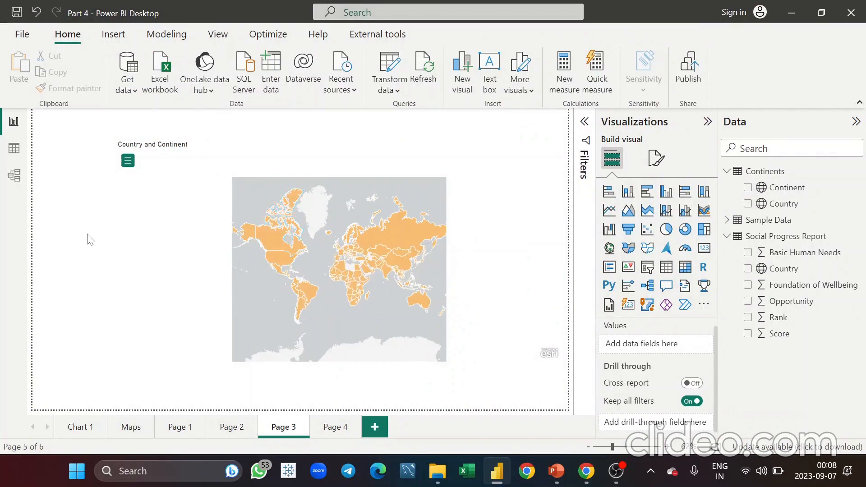